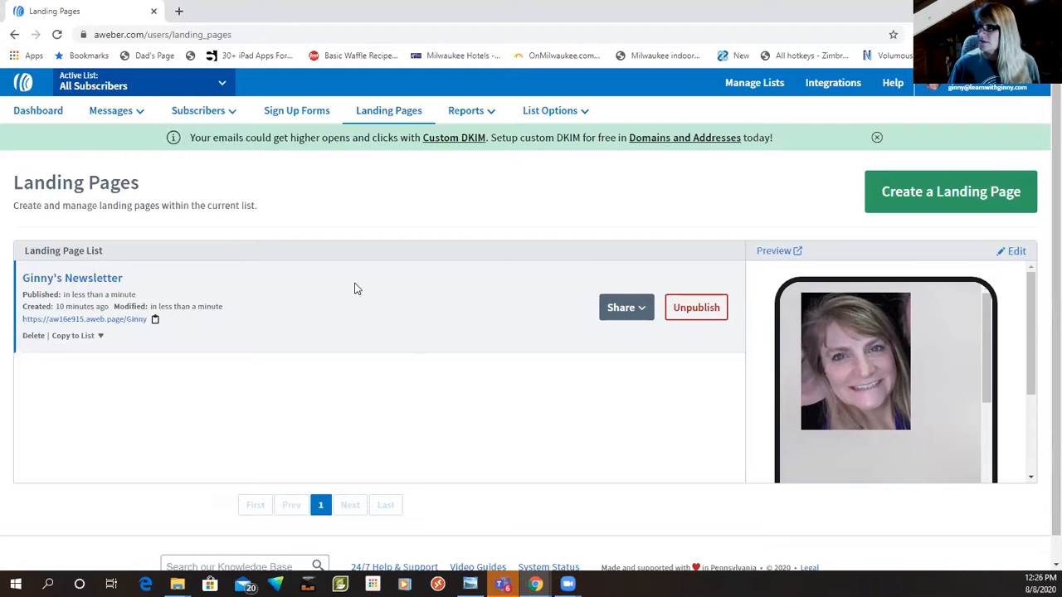
Step: Create a new landing page from the Newsletter Sign Up template
left_click(931, 199)
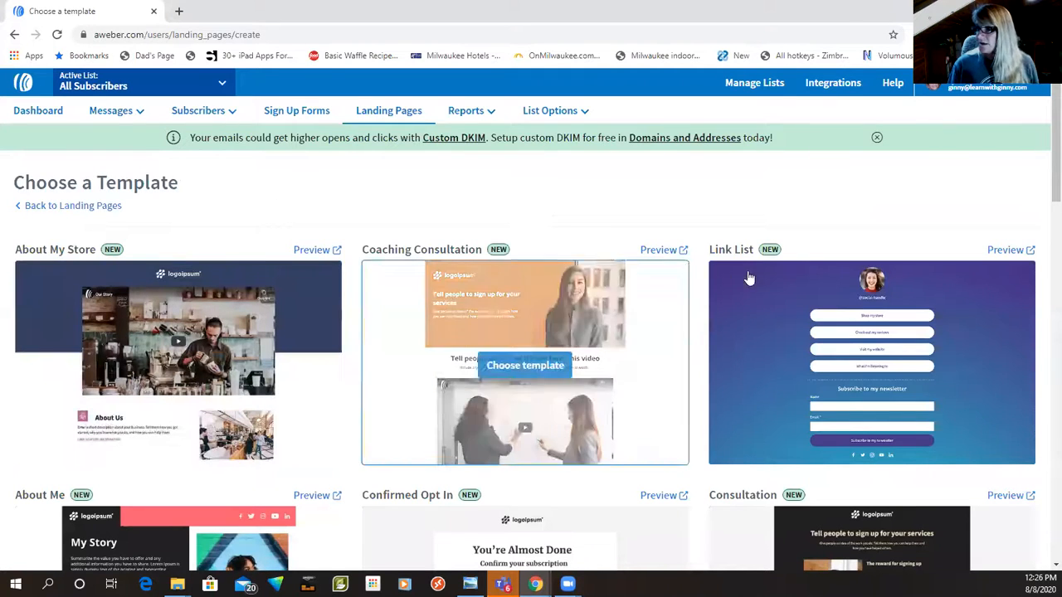
scroll(781, 302, "down", 1)
scroll(781, 302, "down", 5)
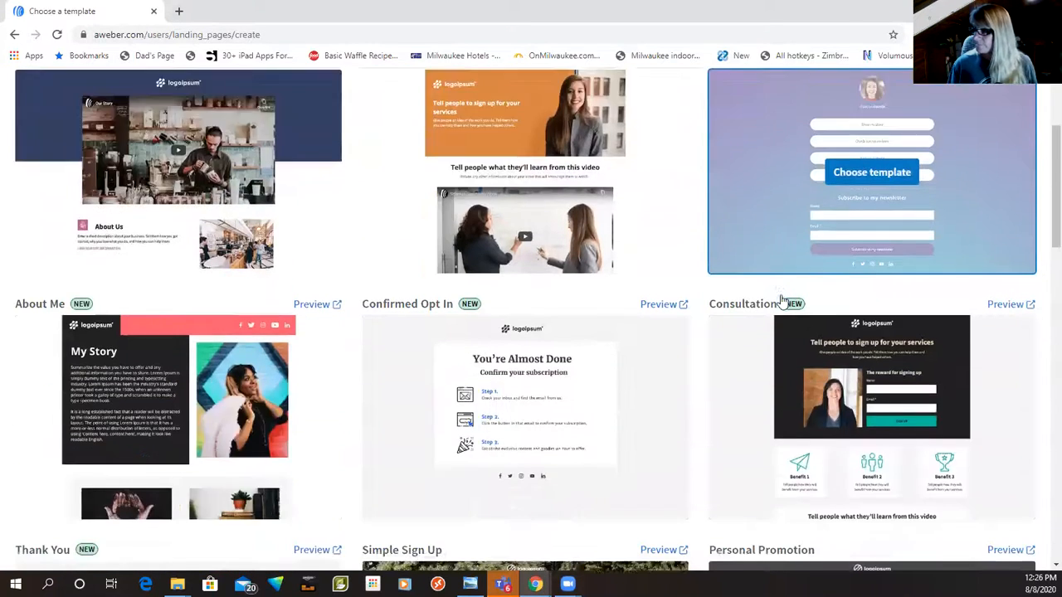
scroll(782, 302, "down", 2)
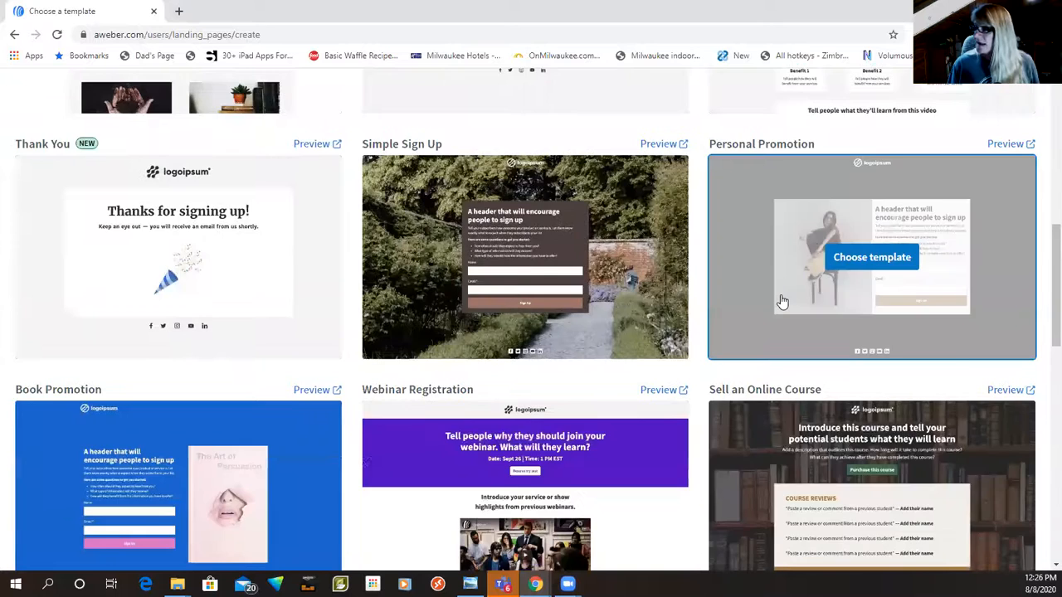
scroll(781, 302, "down", 10)
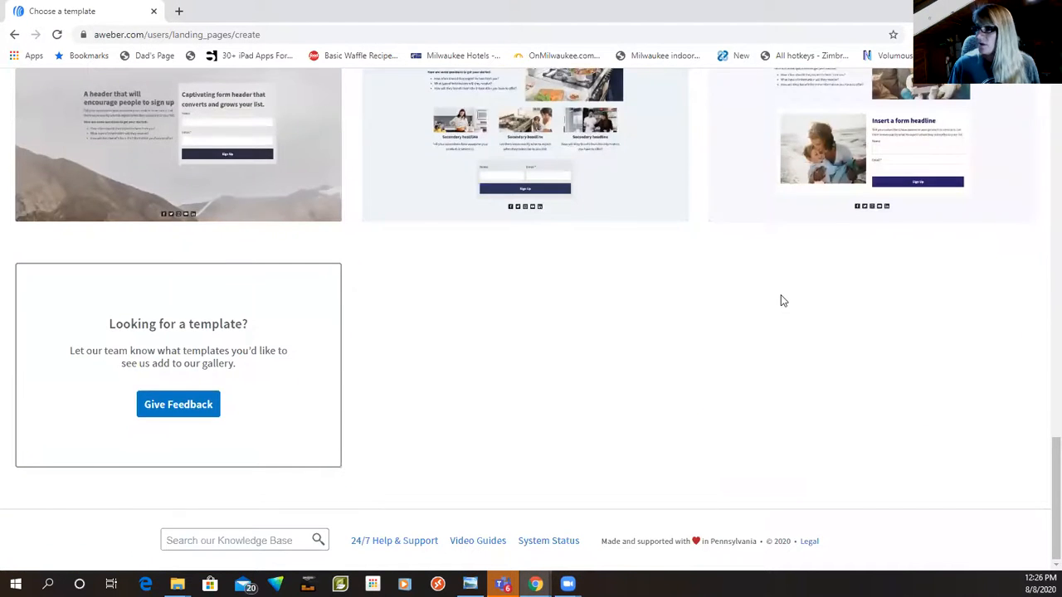
scroll(781, 300, "up", 2)
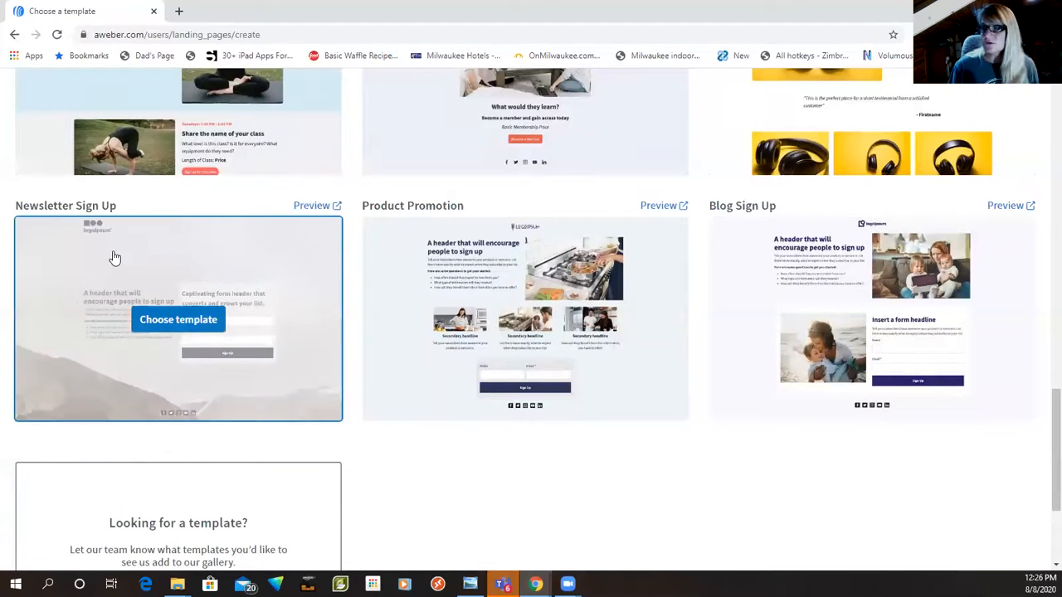
left_click(167, 325)
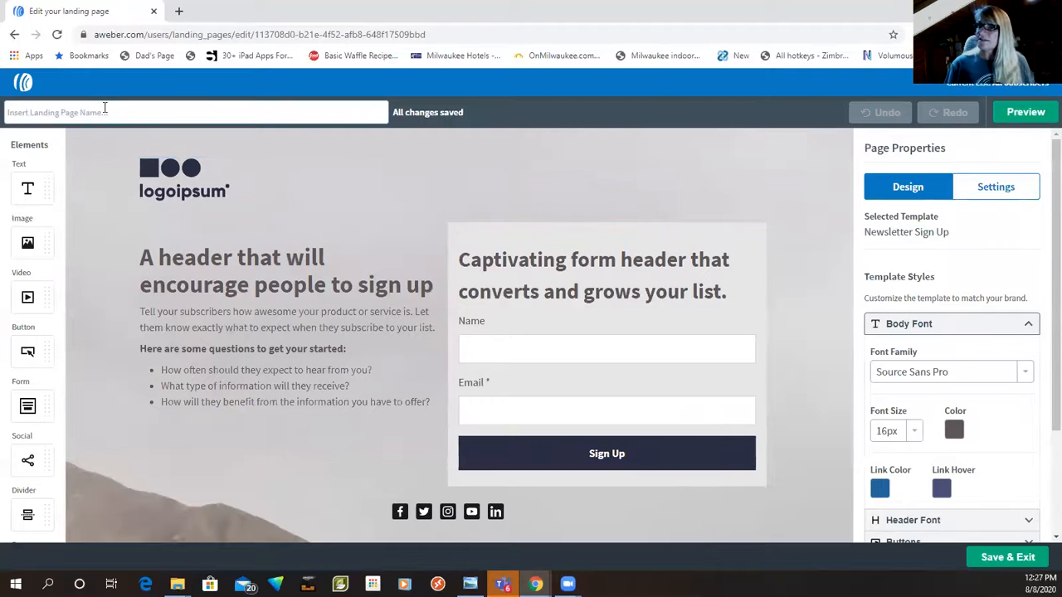
Step: Name the landing page with the owner's first name in the possessive, followed by "Newsletter - Come With Me"
left_click(34, 114)
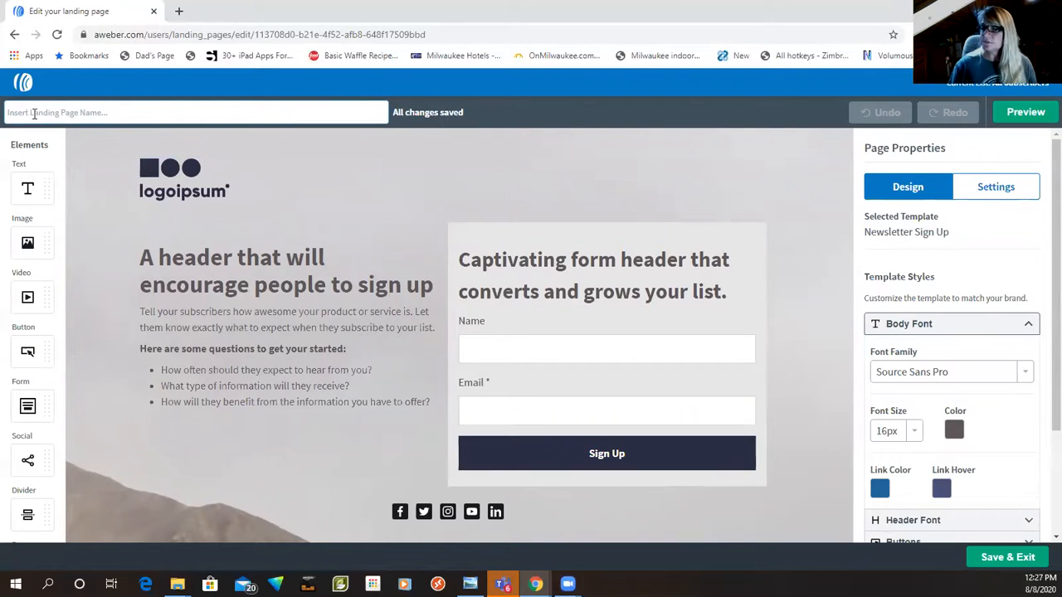
type("Ginny")
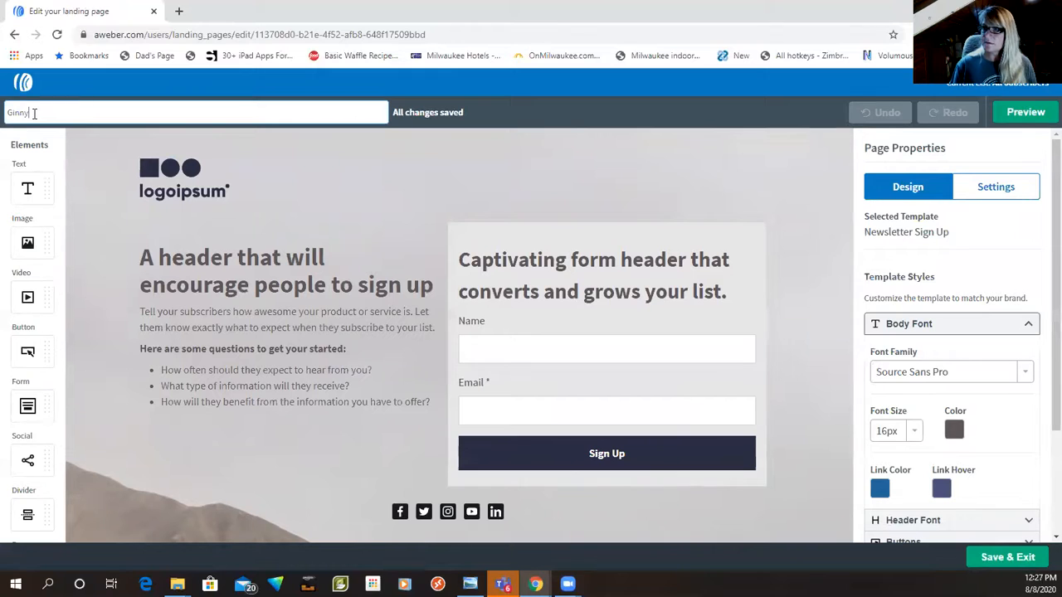
type("'s Newsletter ")
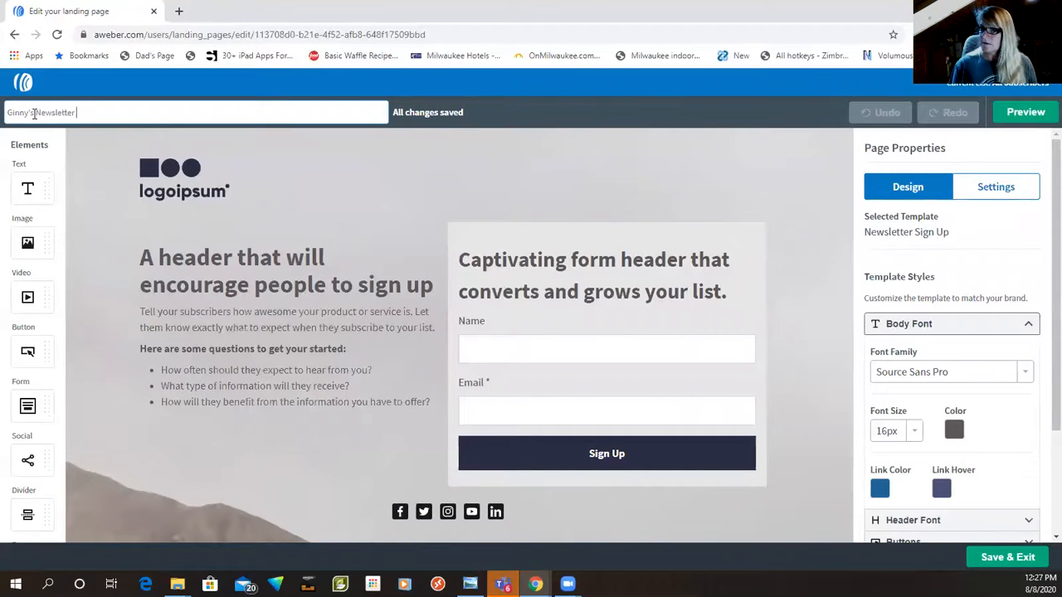
type("- Come")
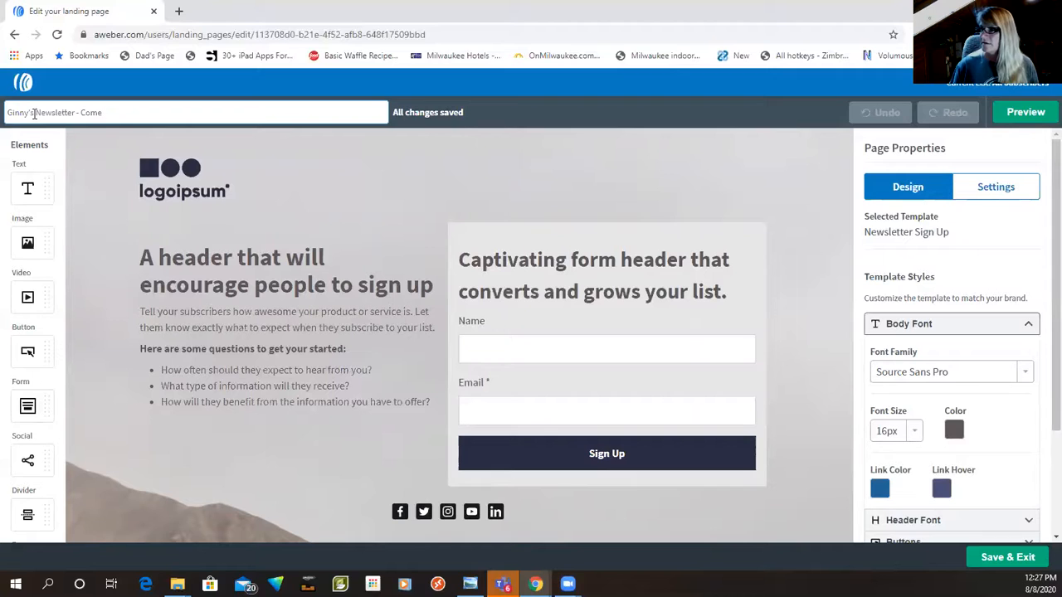
type(" With Me")
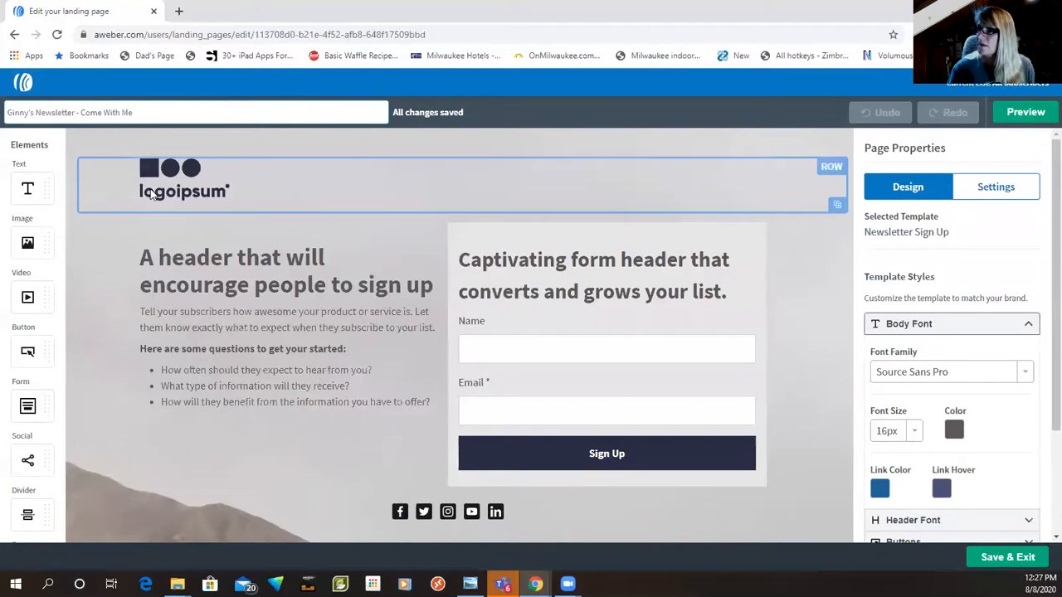
Step: Replace the placeholder logo at the head of the page with the portrait photo from the account's own uploaded images
left_click(192, 175)
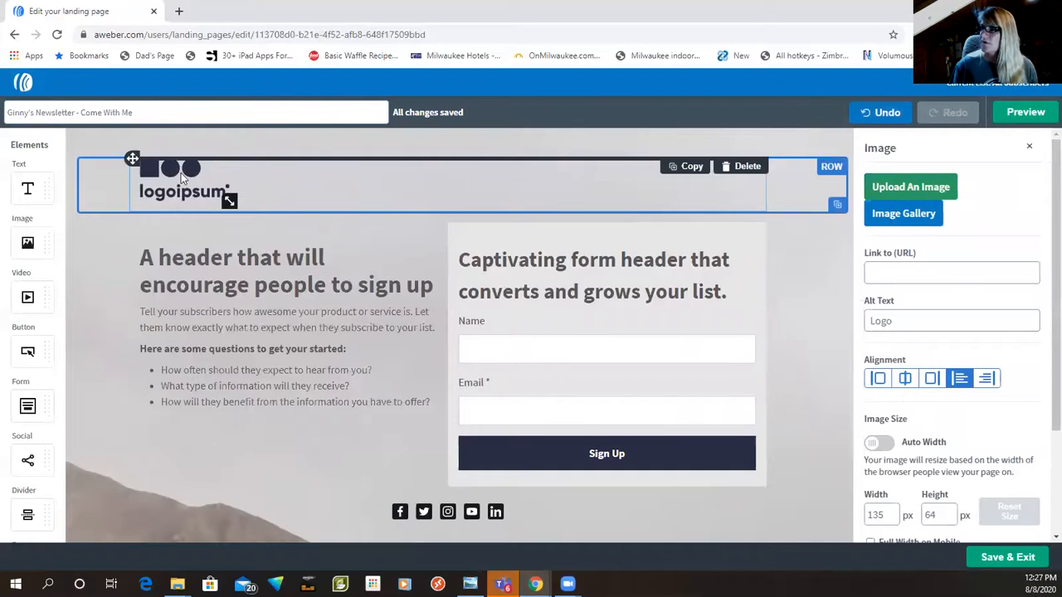
left_click(904, 220)
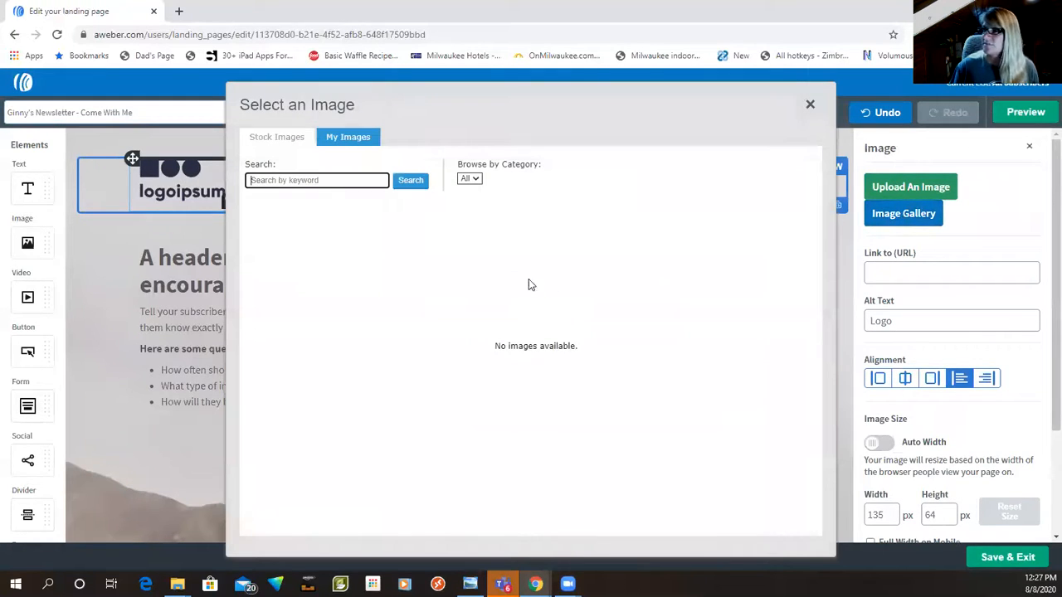
left_click(299, 141)
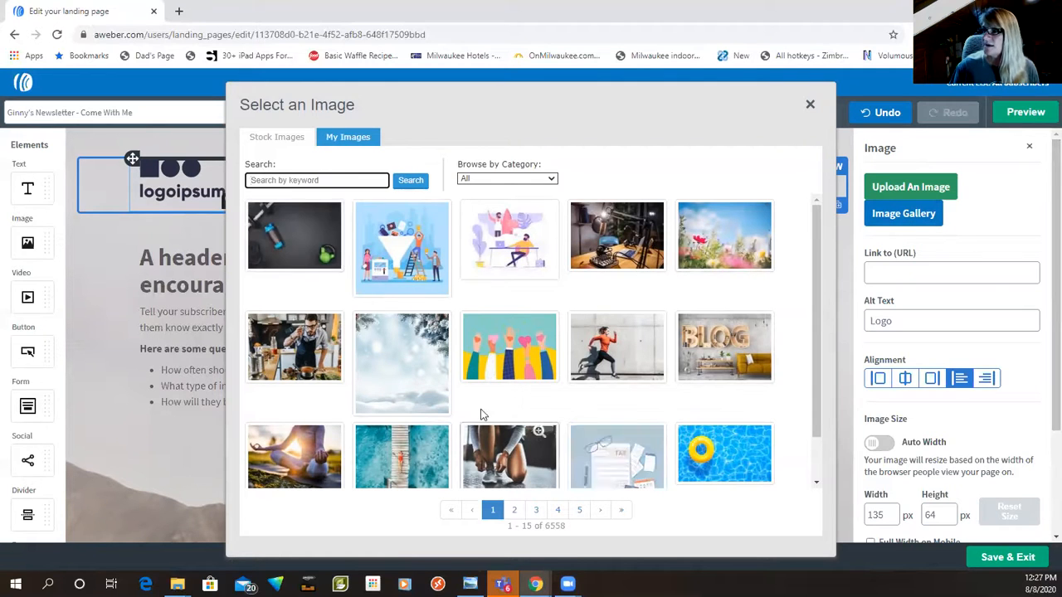
left_click(348, 137)
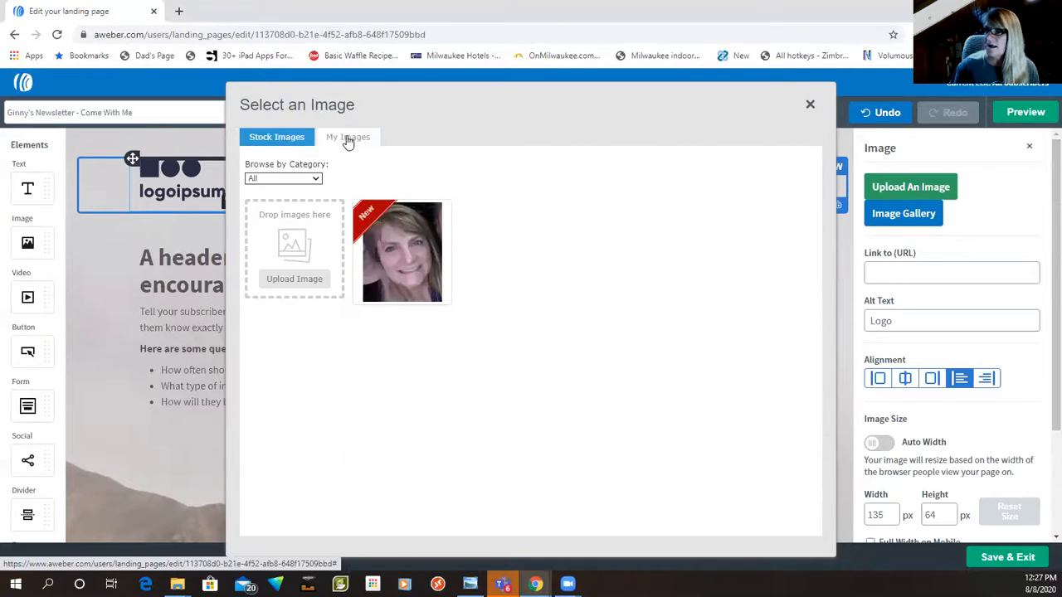
left_click(408, 251)
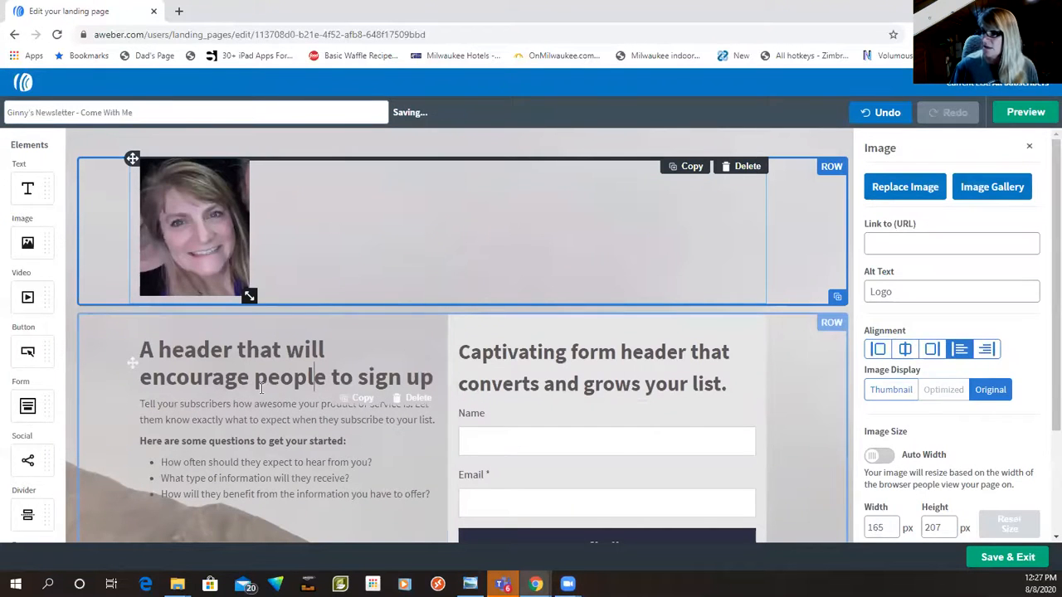
Step: Replace the main heading under the photo with "Hey! I'm" followed by the owner's first name and an ellipsis
left_click(313, 380)
left_click(144, 346)
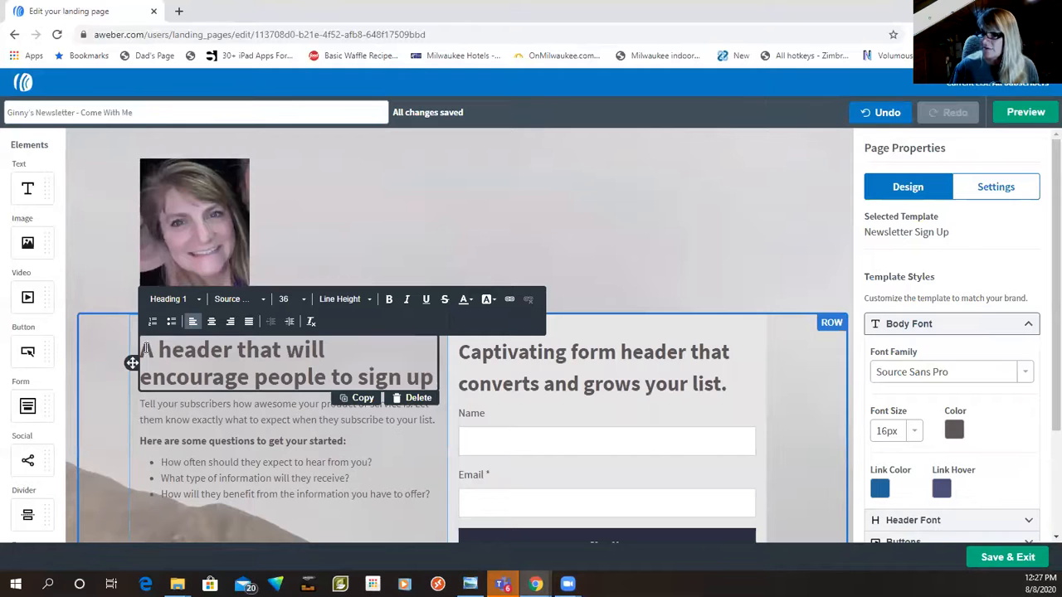
left_click_drag(239, 361, 436, 386)
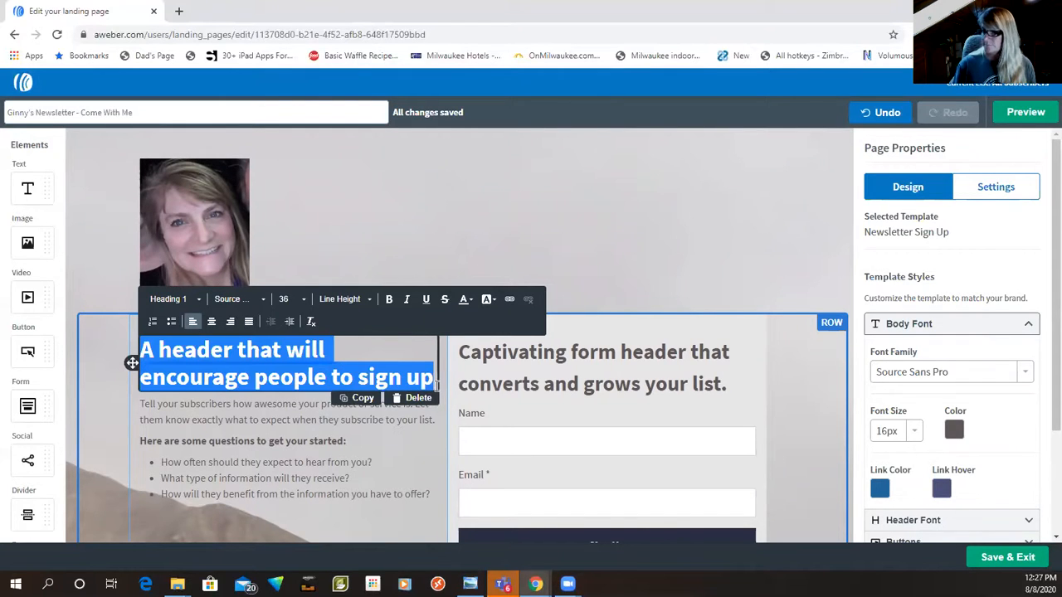
type("Hey ! I'm Ginny..")
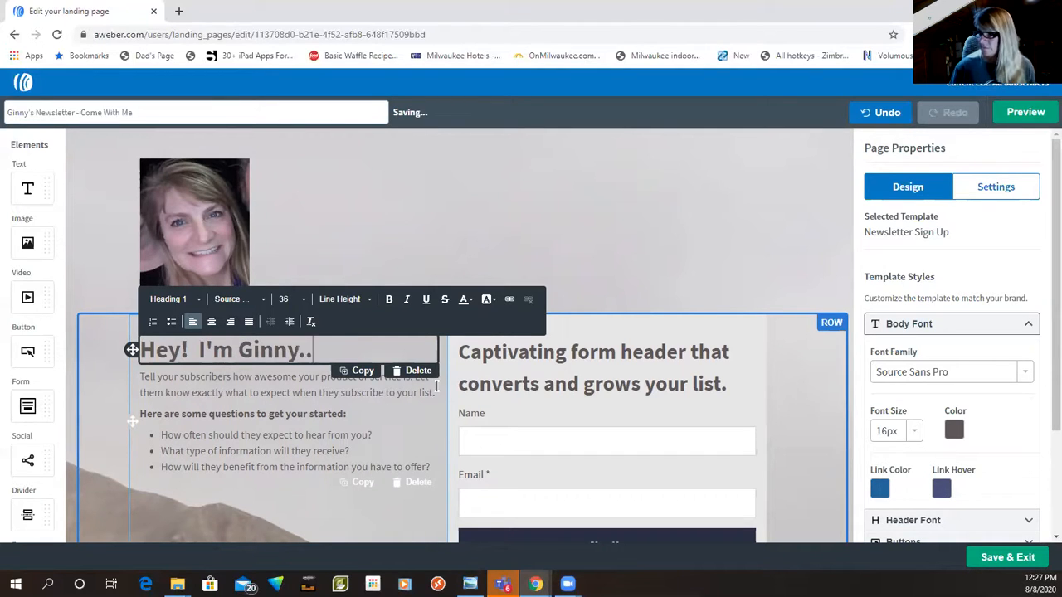
type(".")
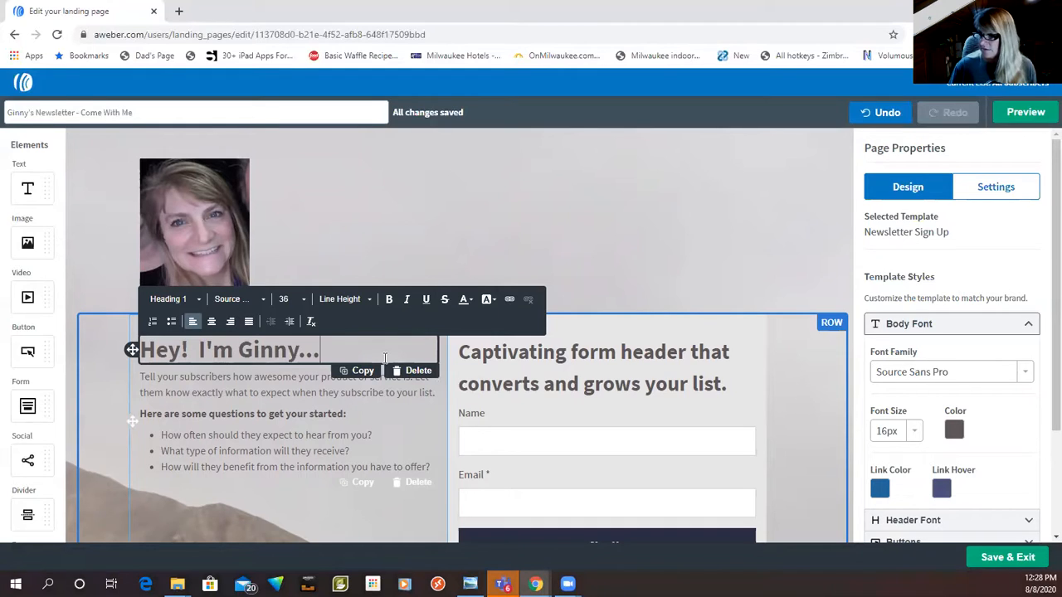
Step: Replace the intro paragraph below the heading with "This is my home business journey." and "Come with me." as separate paragraphs
left_click(163, 390)
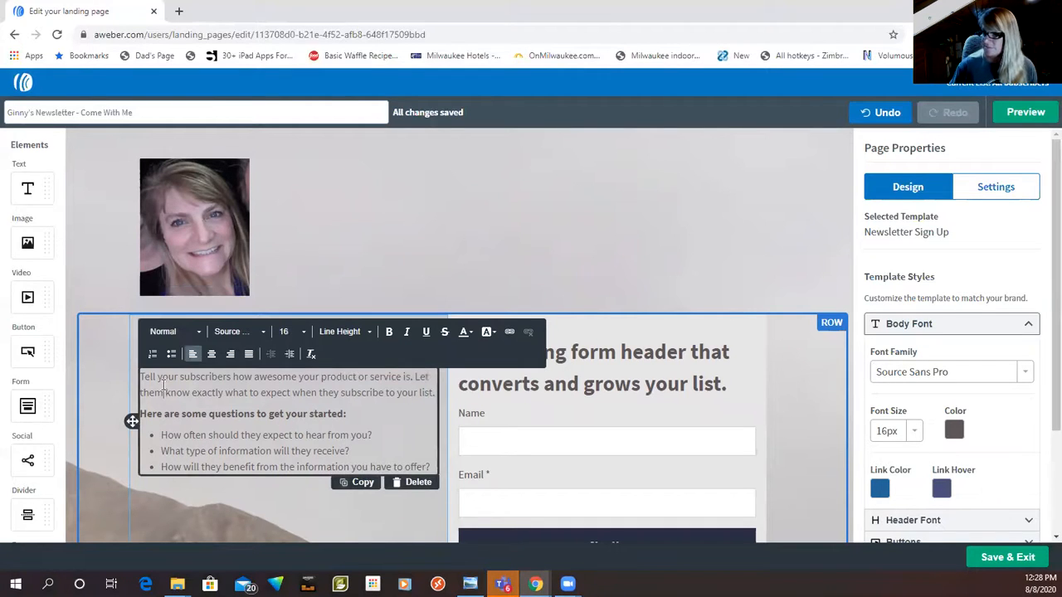
left_click_drag(141, 377, 435, 399)
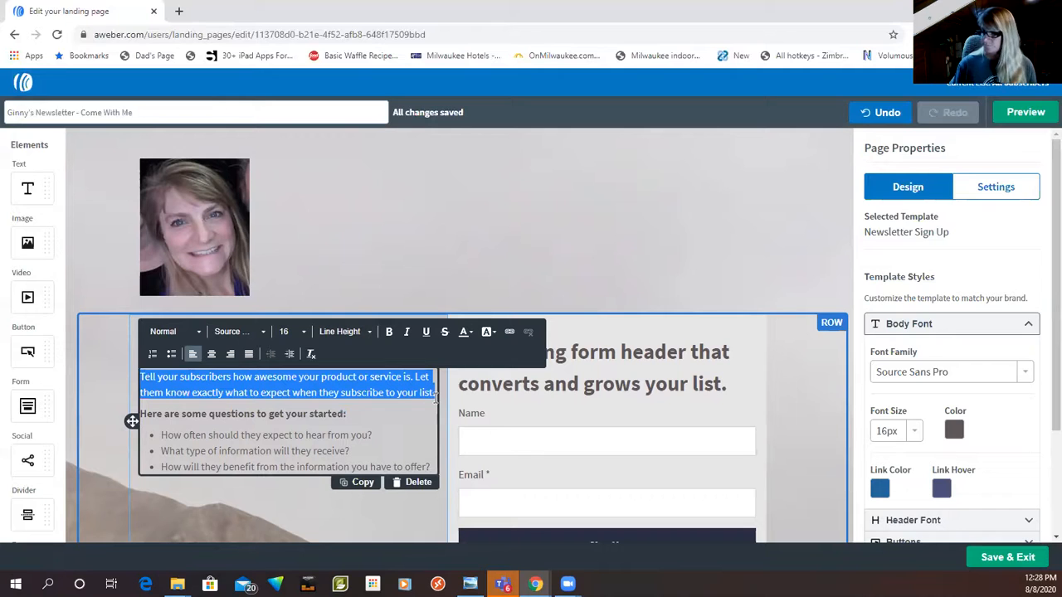
type("Thi")
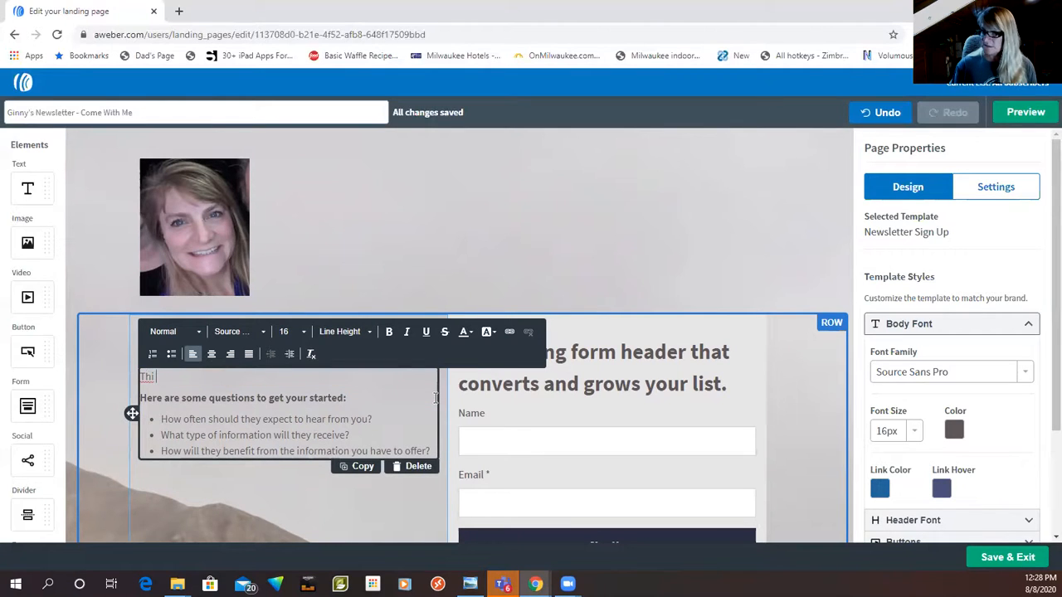
type(" sis my hom")
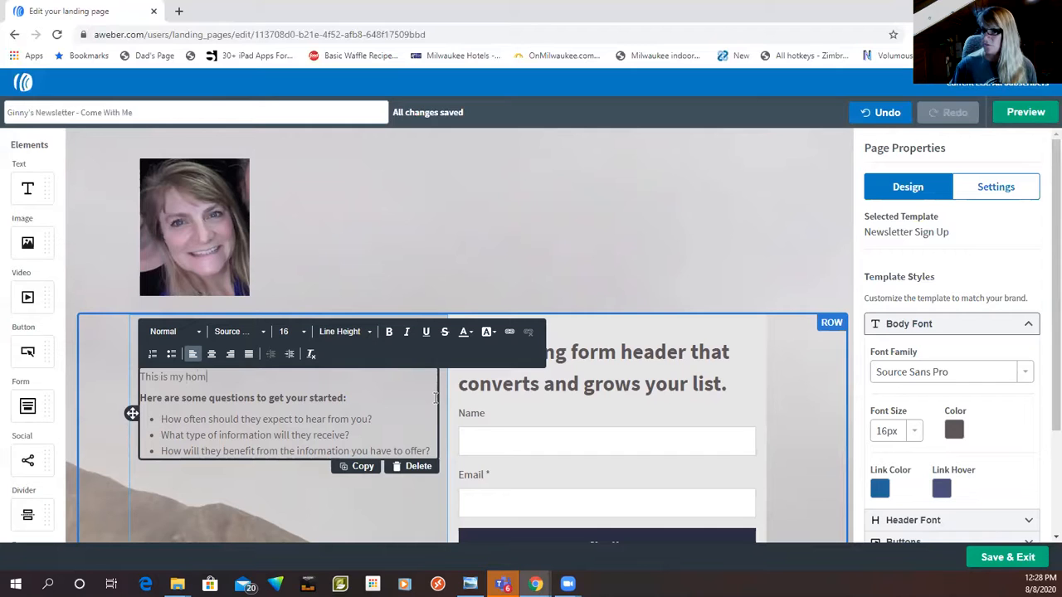
type("e business journey.")
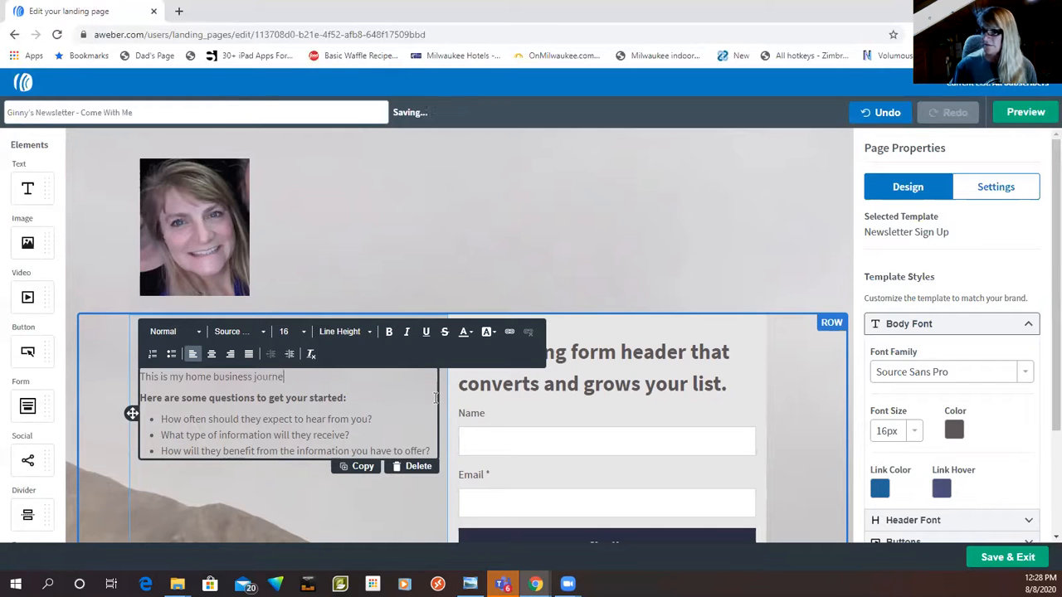
key("Return")
type("Come with me.")
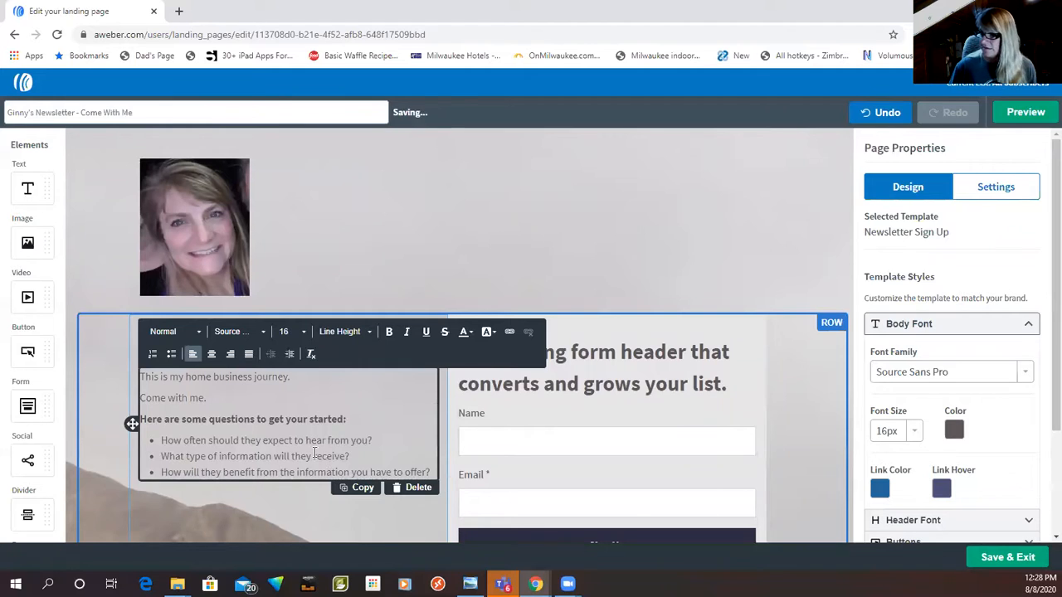
Step: Replace the bold line above the bullet list with "You might learn something, who knows:"
left_click_drag(140, 419, 346, 421)
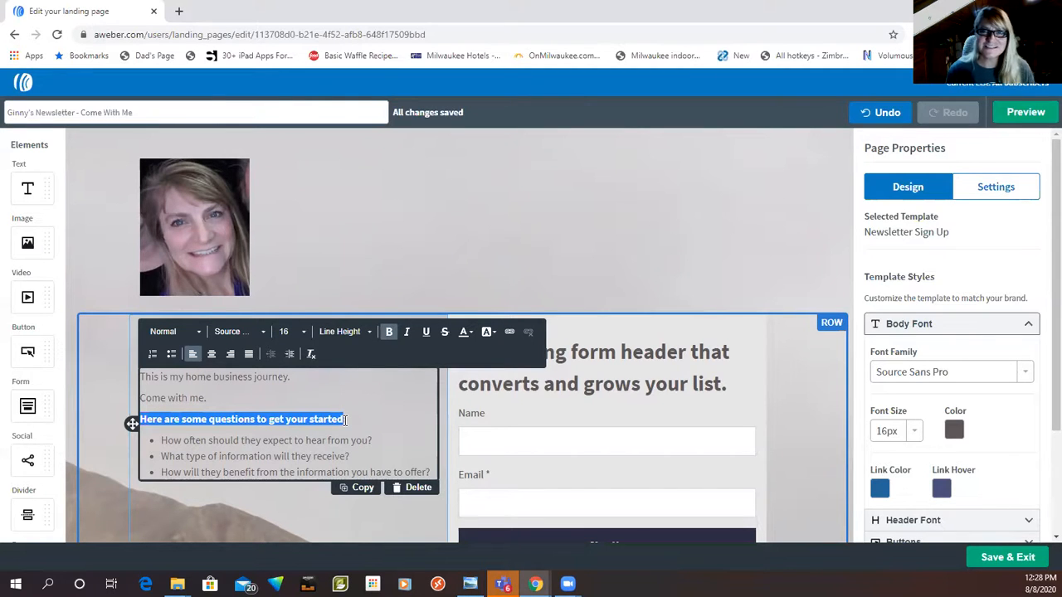
key("BackSpace")
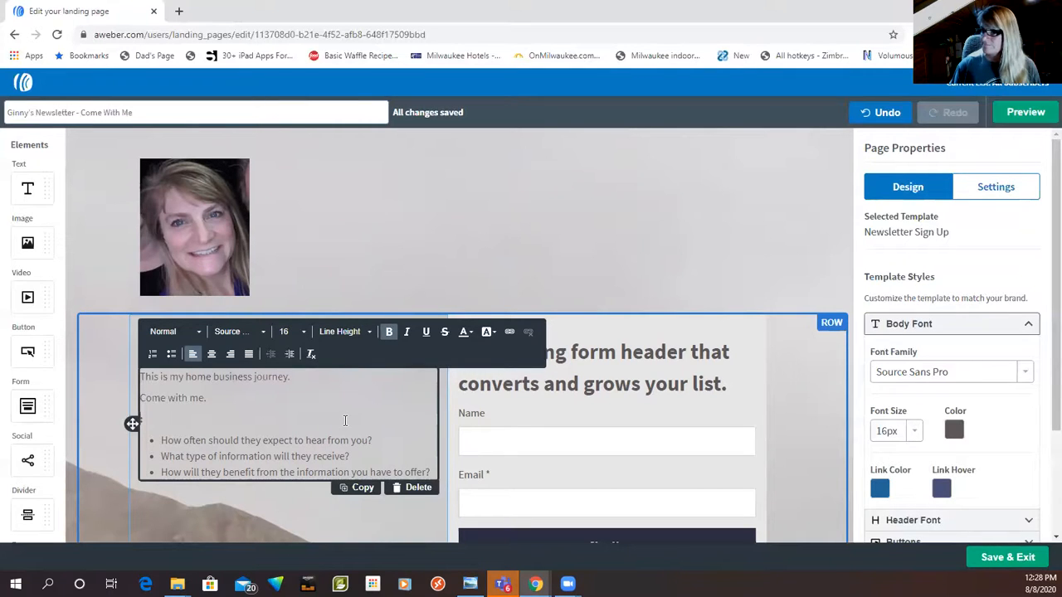
type("You might lear")
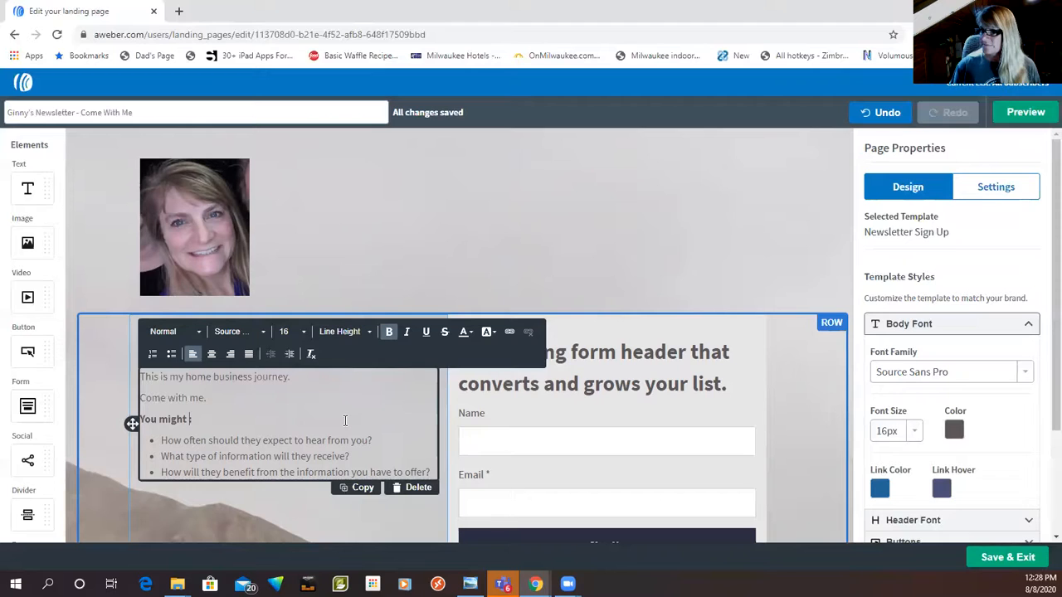
type("n something:")
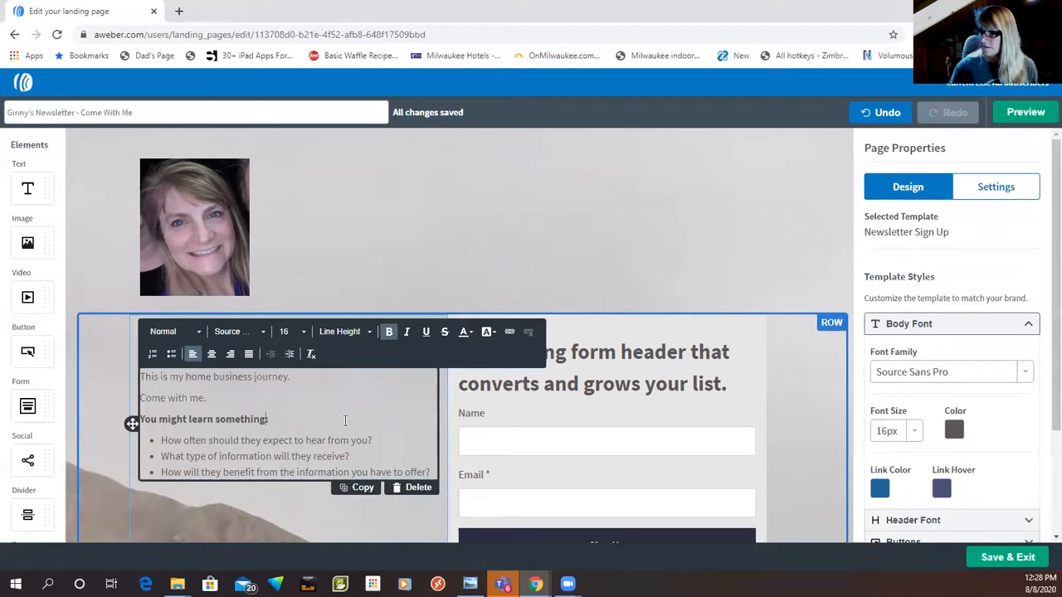
type(" who knows!")
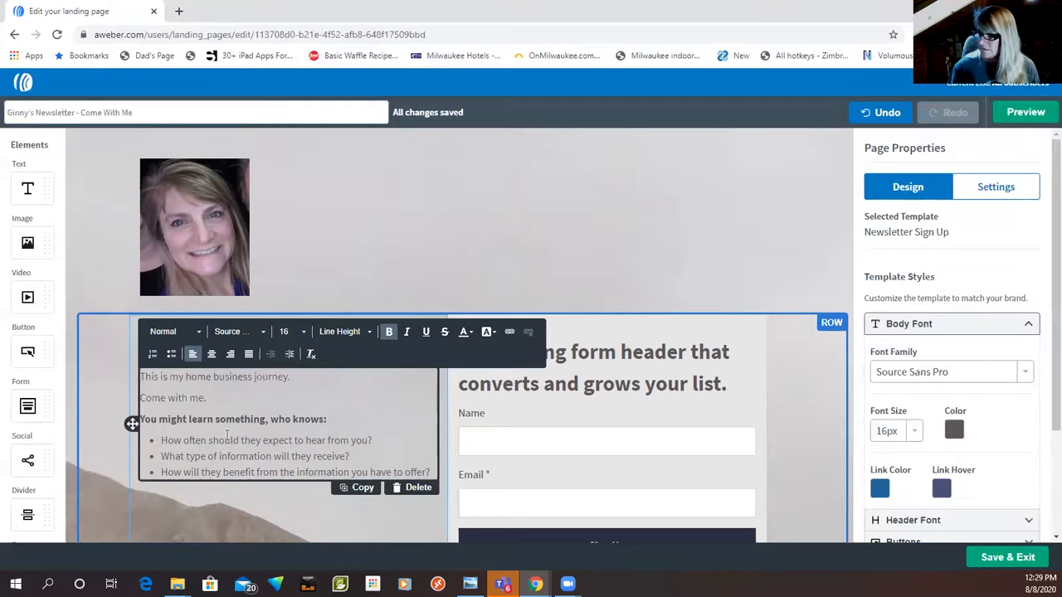
Step: Replace the first bullet's text with "I write daily - sometimes less - sometimes more"
left_click_drag(160, 441, 374, 447)
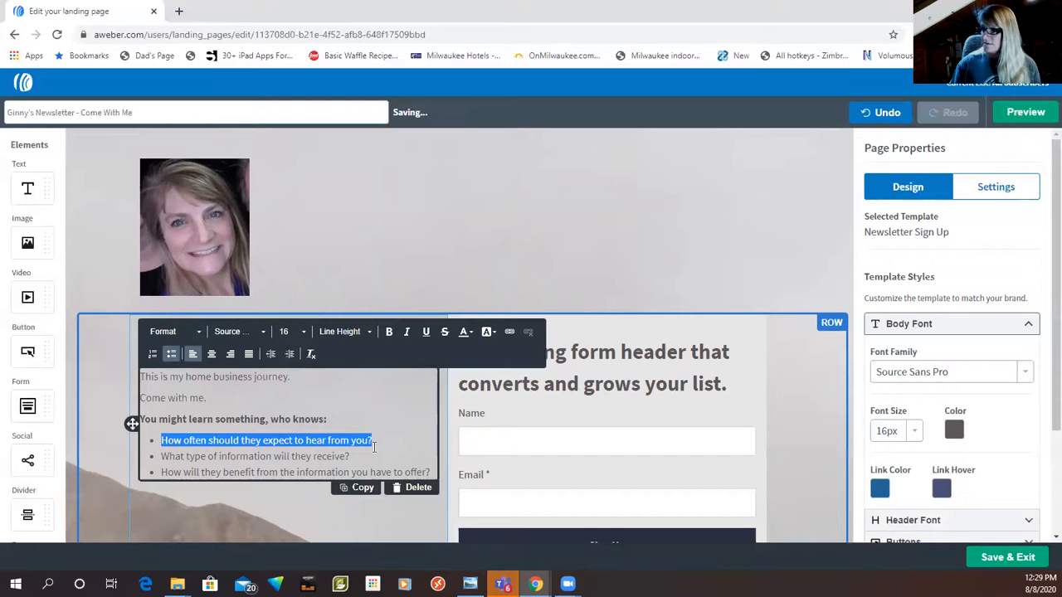
type("I write dail")
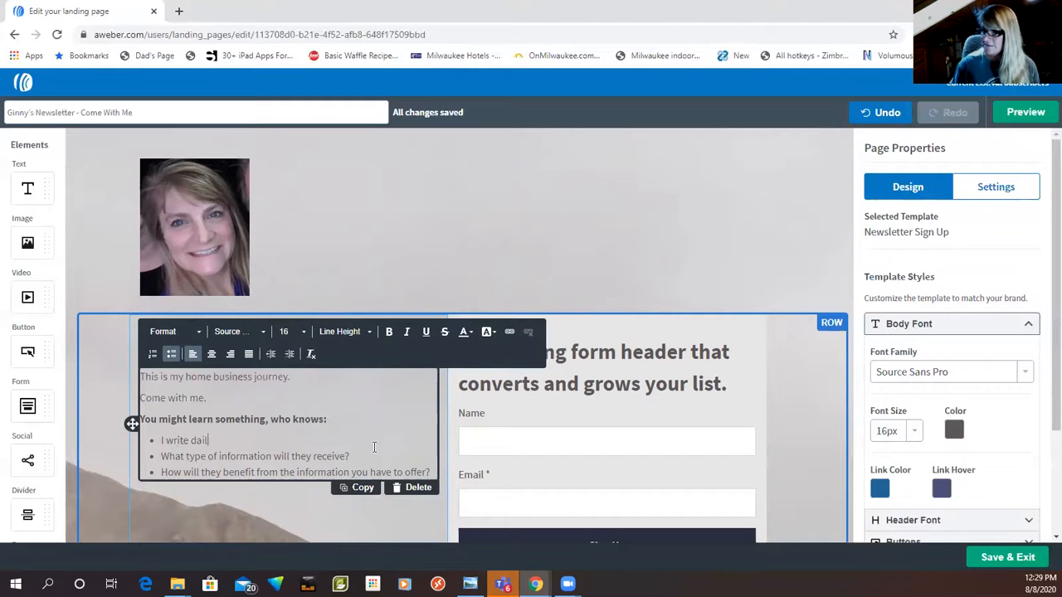
type("y - sometimes les")
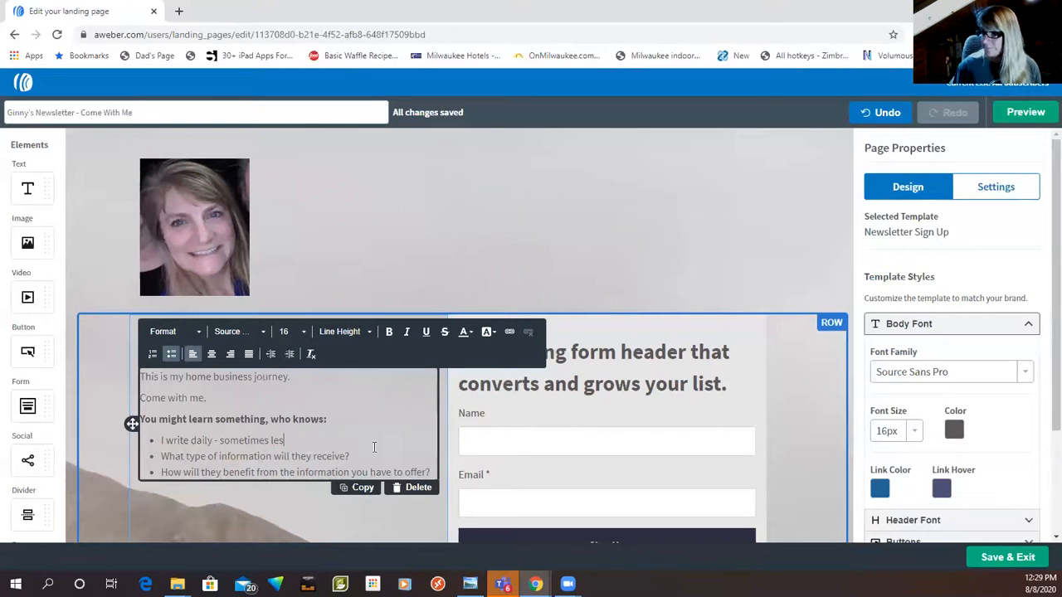
type("s - sometimes more")
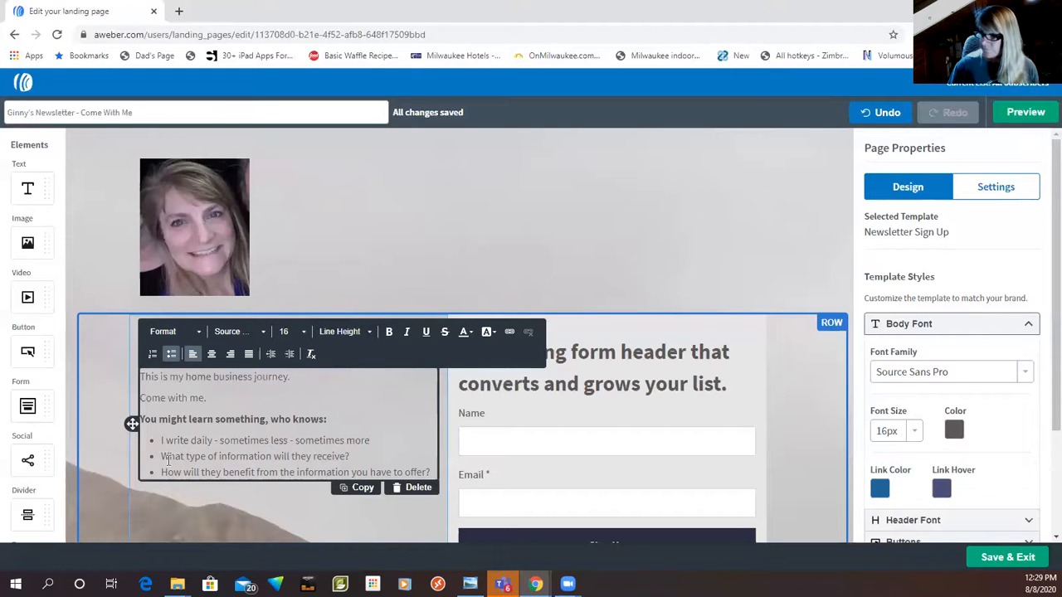
Step: Replace the second bullet's text with "A lot of times you'll get home business tips"
left_click_drag(168, 457, 350, 456)
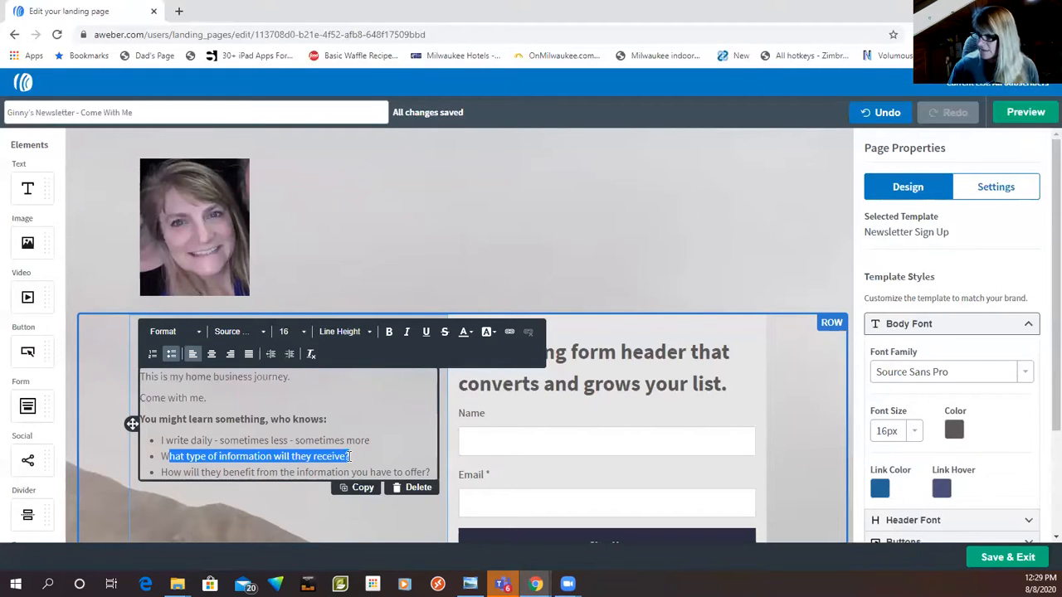
key("BackSpace")
key("BackSpace")
type("A lot")
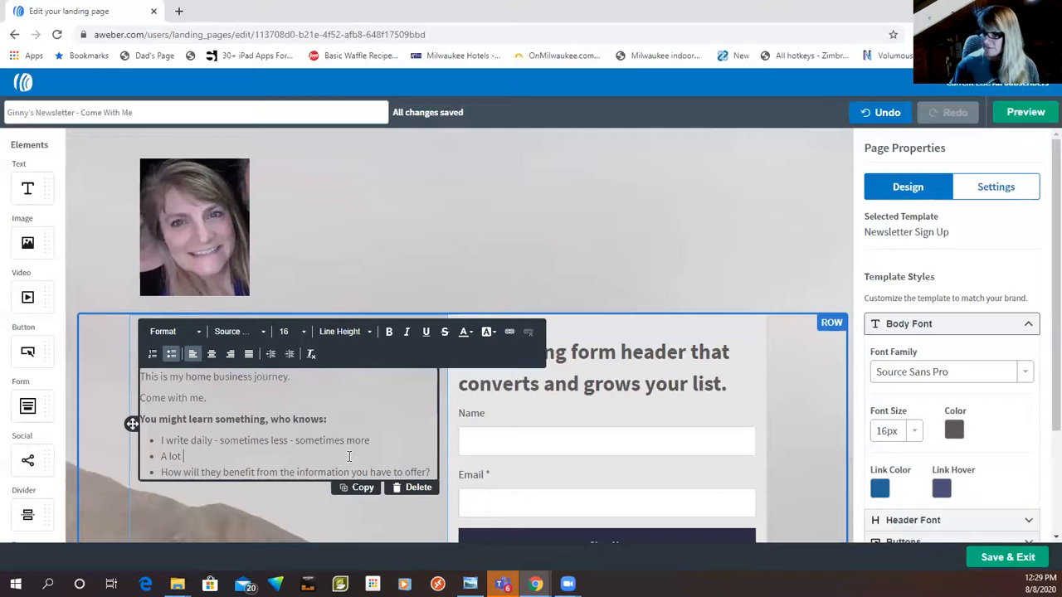
type(" of times you'll g")
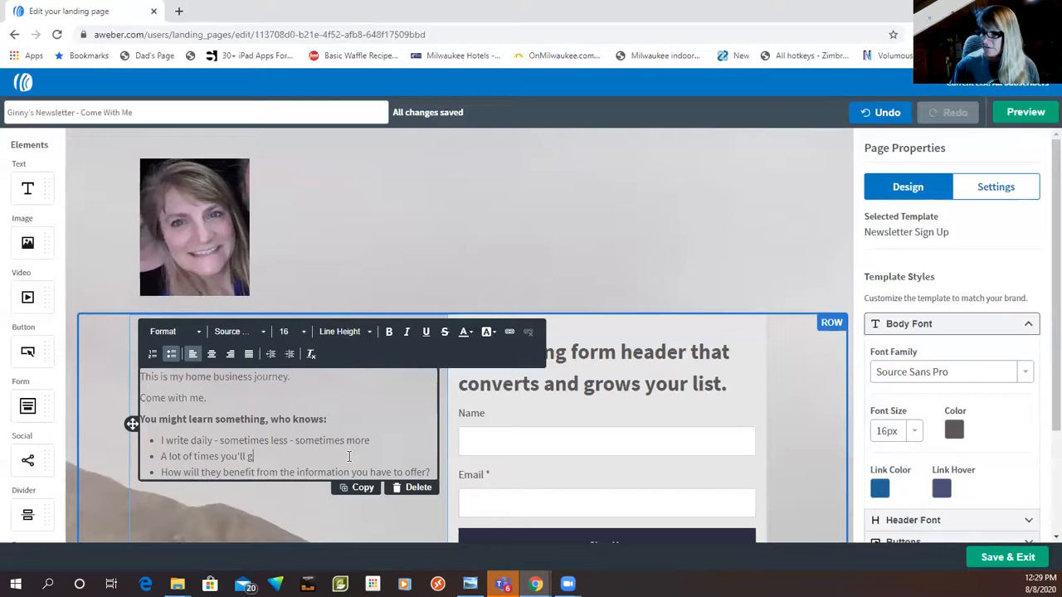
type("et home busin")
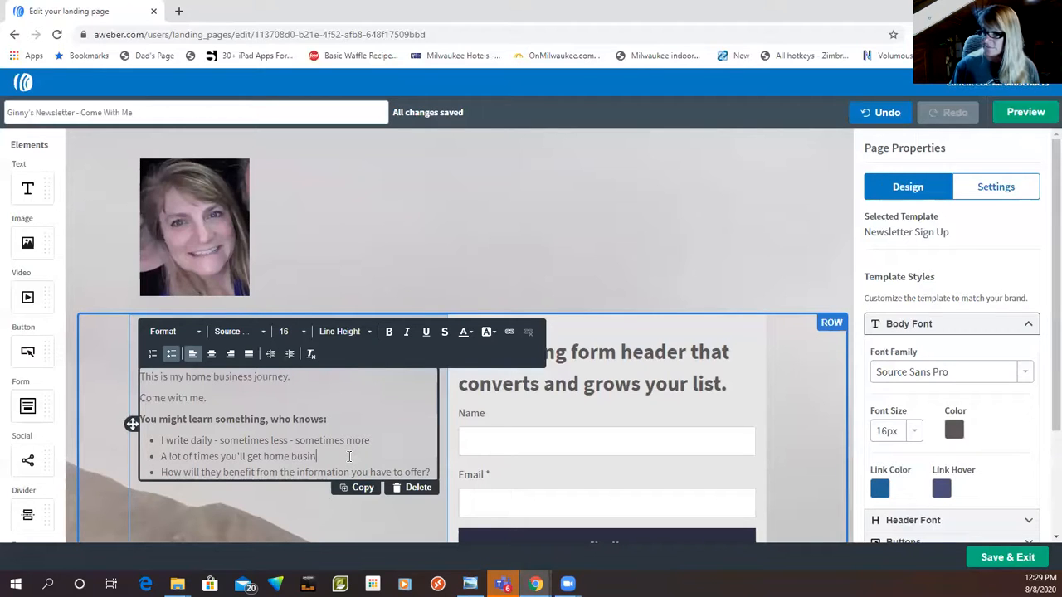
type("ess tips")
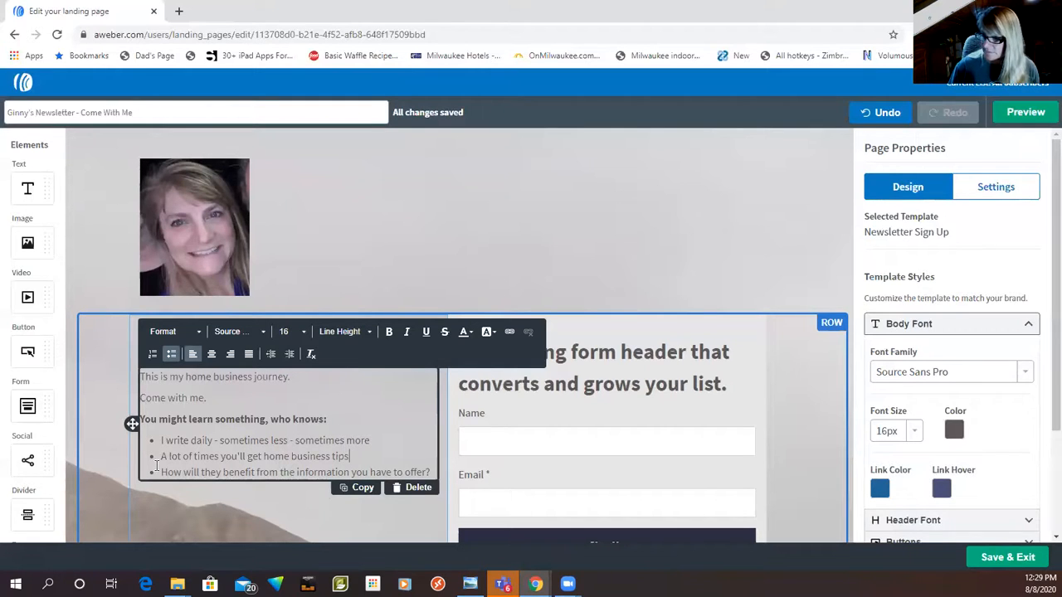
Step: Replace the third bullet's text with "Other times - you'll stories, promos, whatever I feel like talkin' about"
left_click_drag(161, 472, 431, 472)
type("Othe")
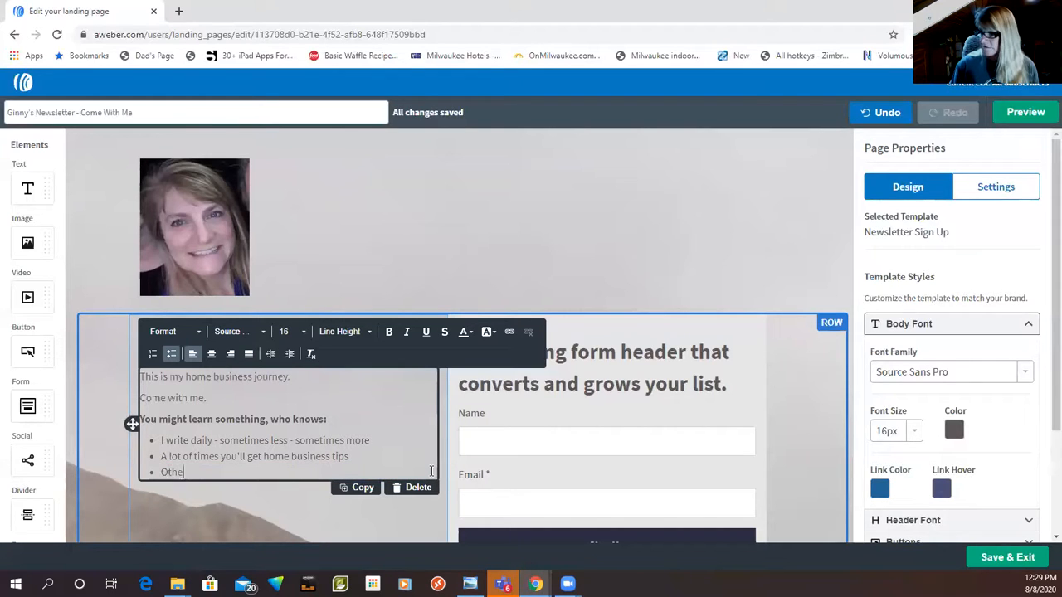
type("r times - you ")
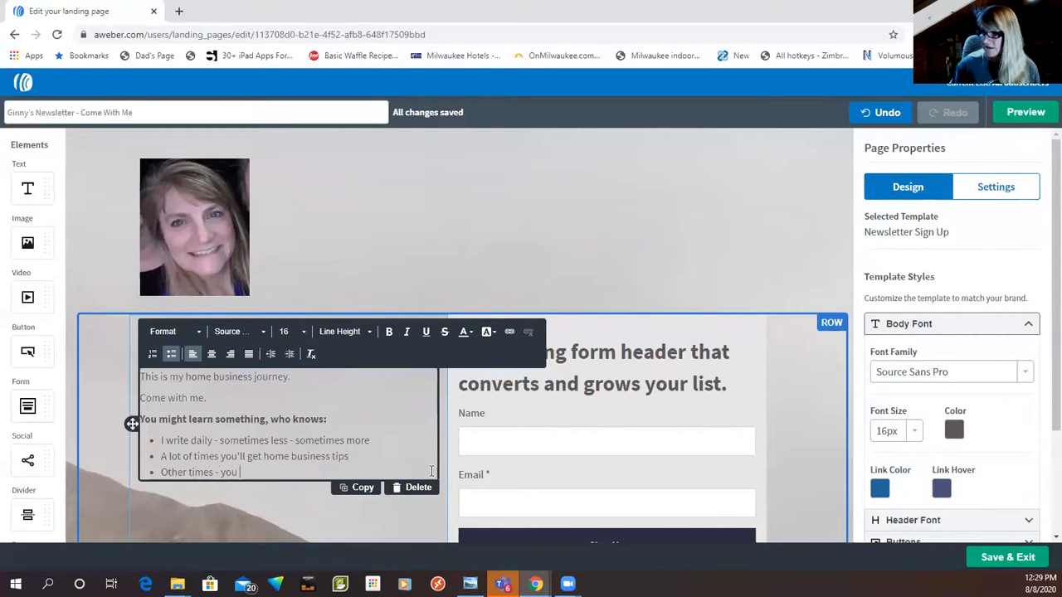
type("'ll stories")
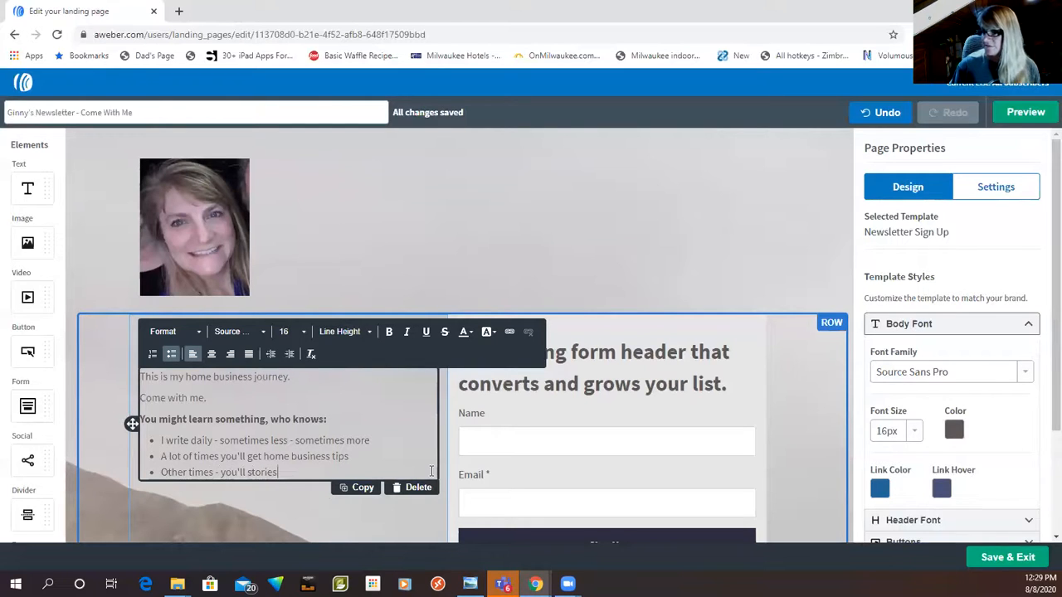
type(", promos, whatever ")
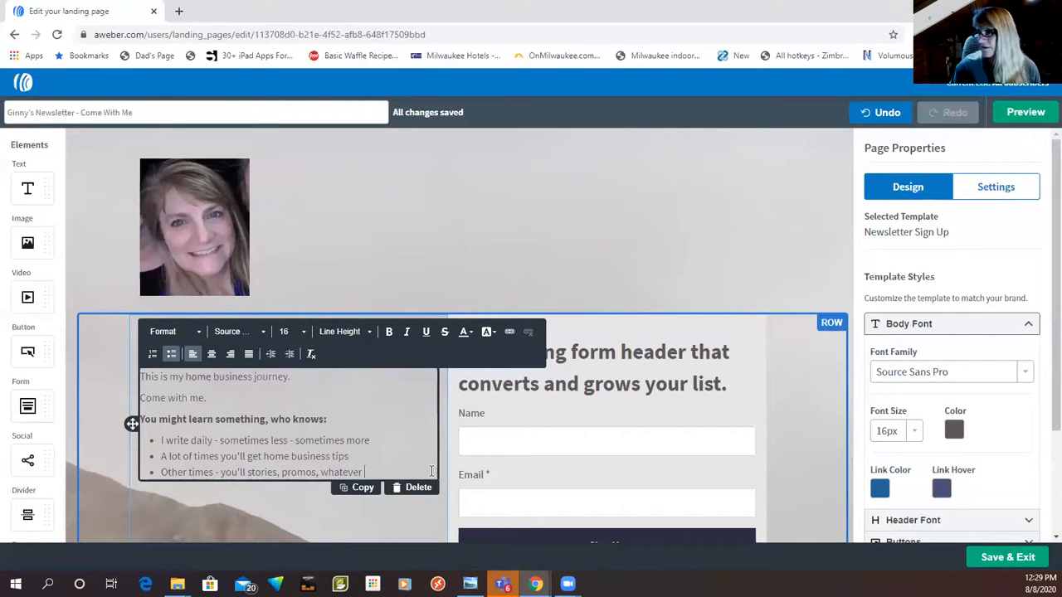
type("I feel like ")
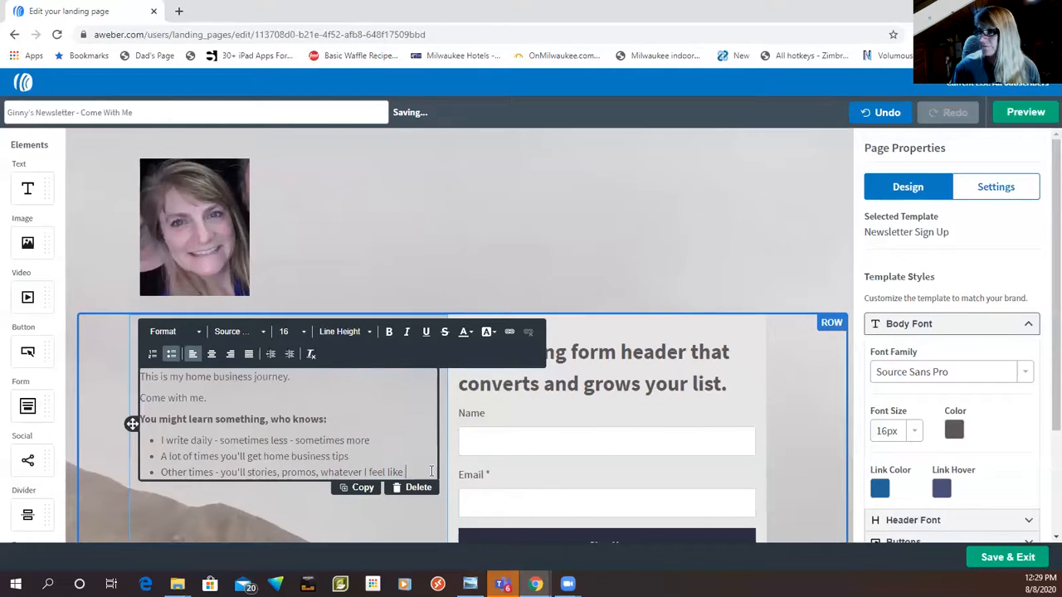
type("talkin about")
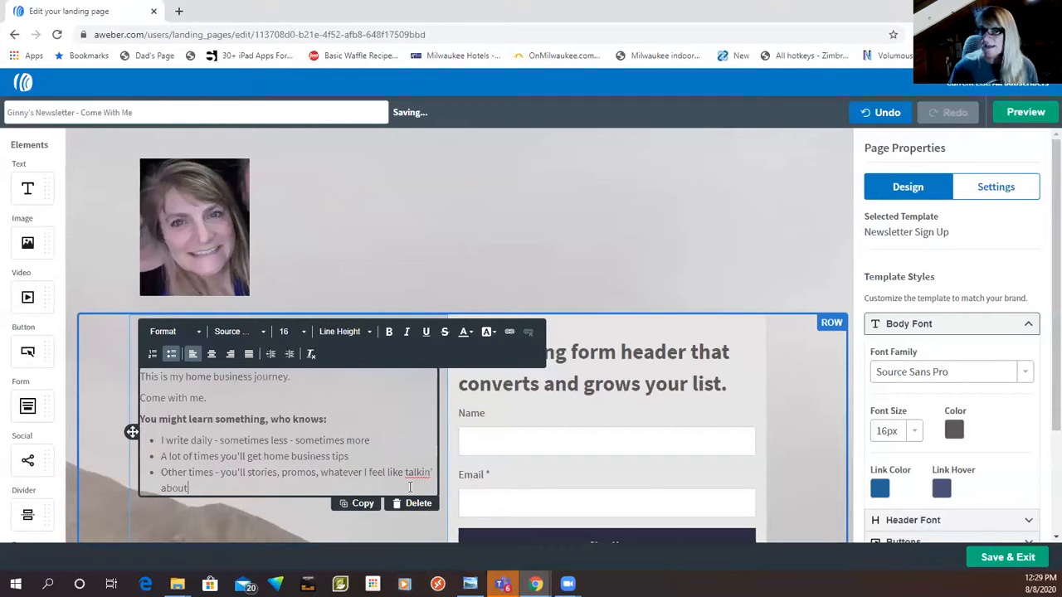
Step: Replace the sign-up form's header with "Welcome! You're Gonna Like It Here!", keeping the Heading 2 format
left_click(618, 373)
left_click_drag(462, 352, 727, 384)
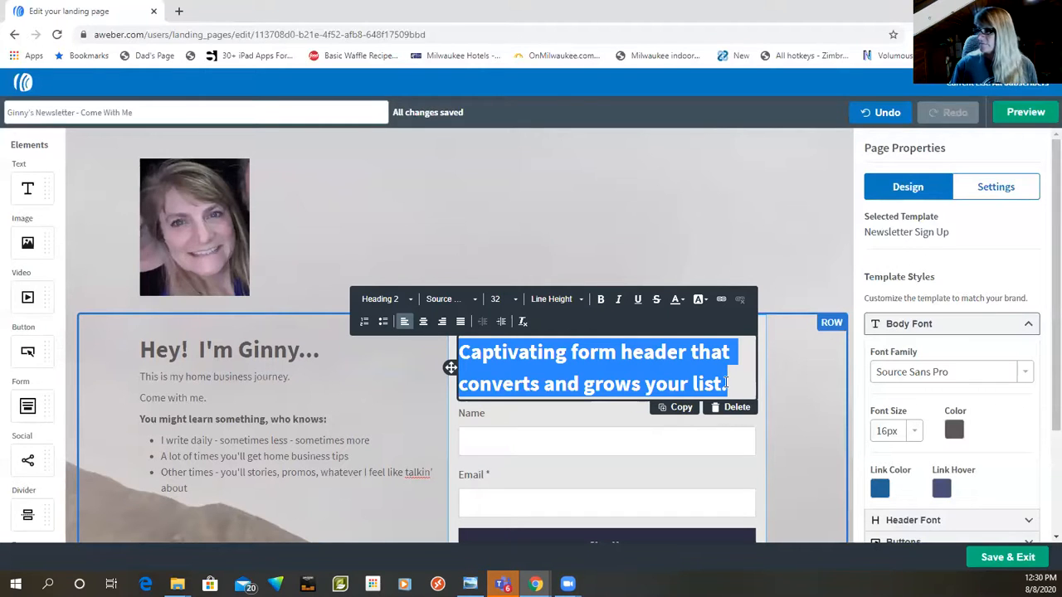
key("BackSpace")
key("BackSpace")
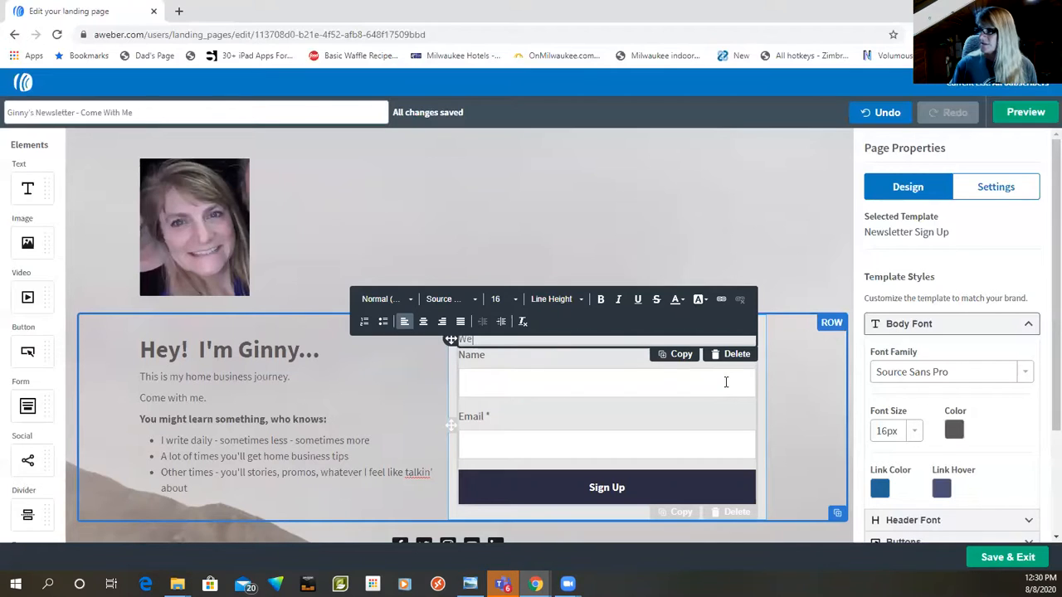
type("C")
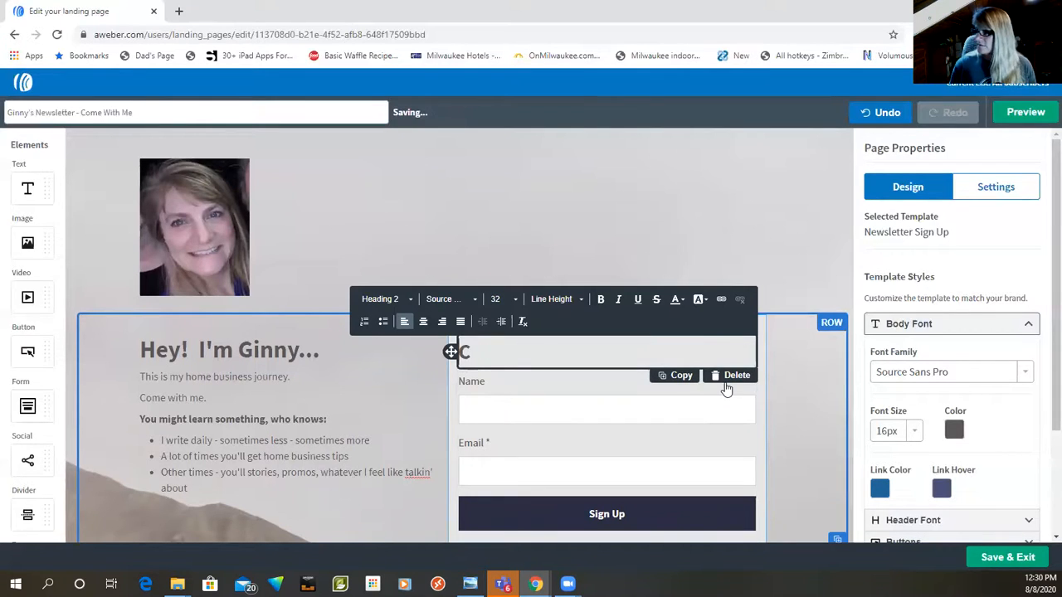
key("BackSpace")
type("Welc")
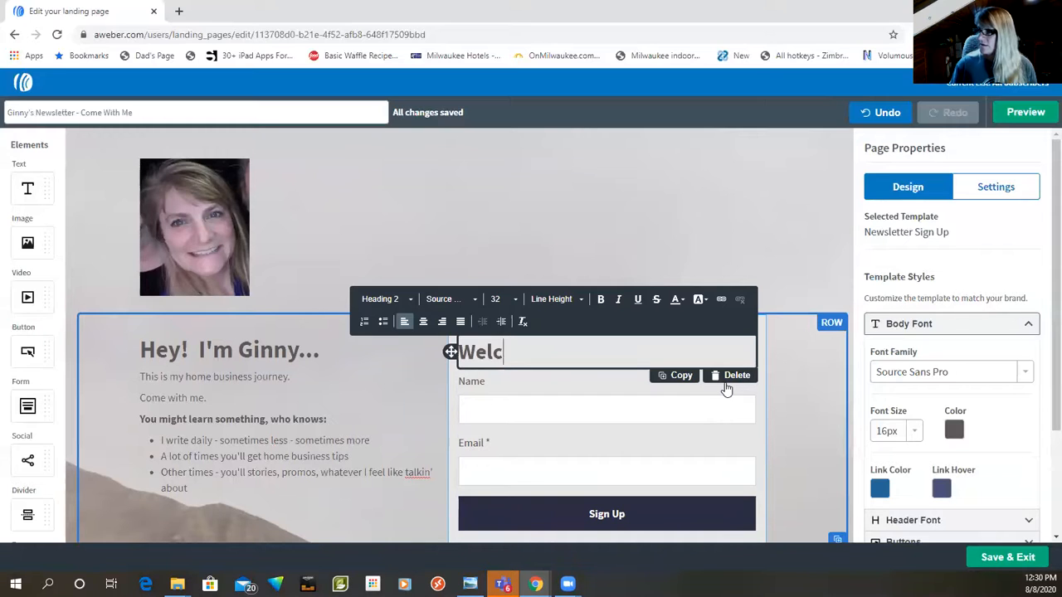
type("ome! You M")
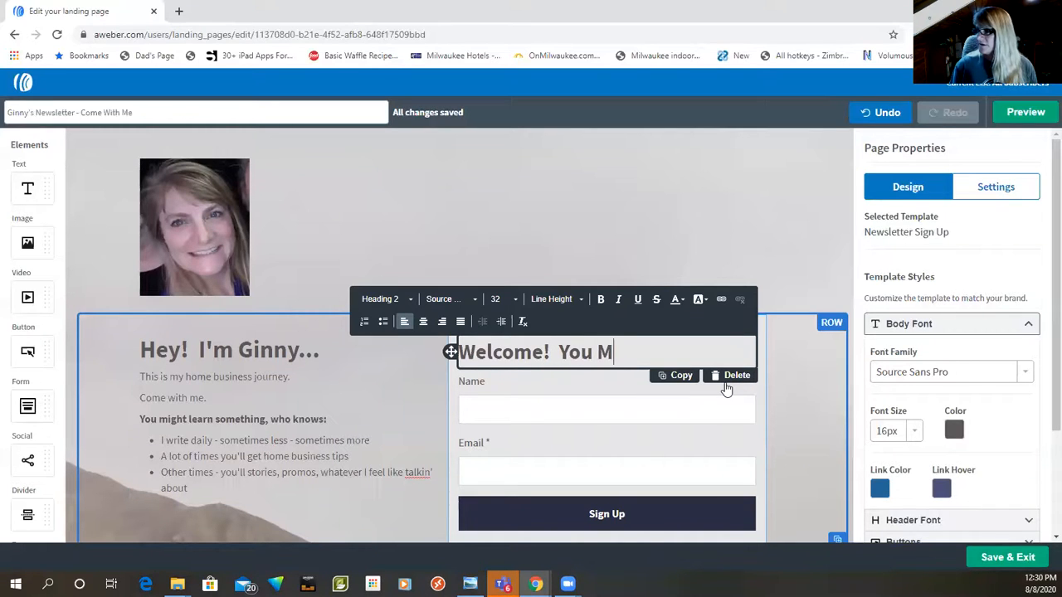
key("BackSpace")
type("'re Gonna Like it")
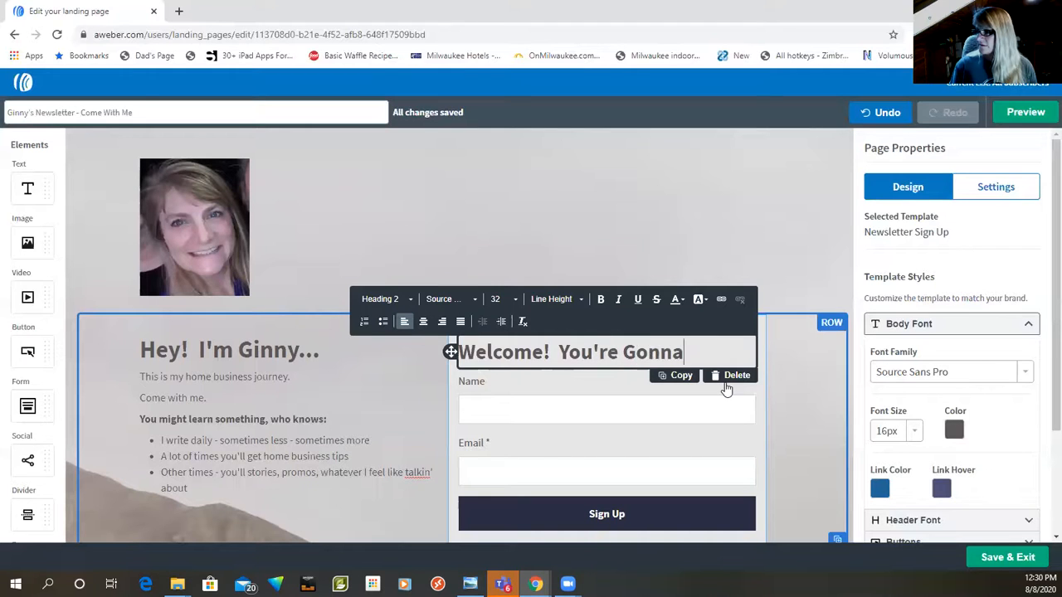
key("BackSpace")
key("BackSpace")
type("It Here!")
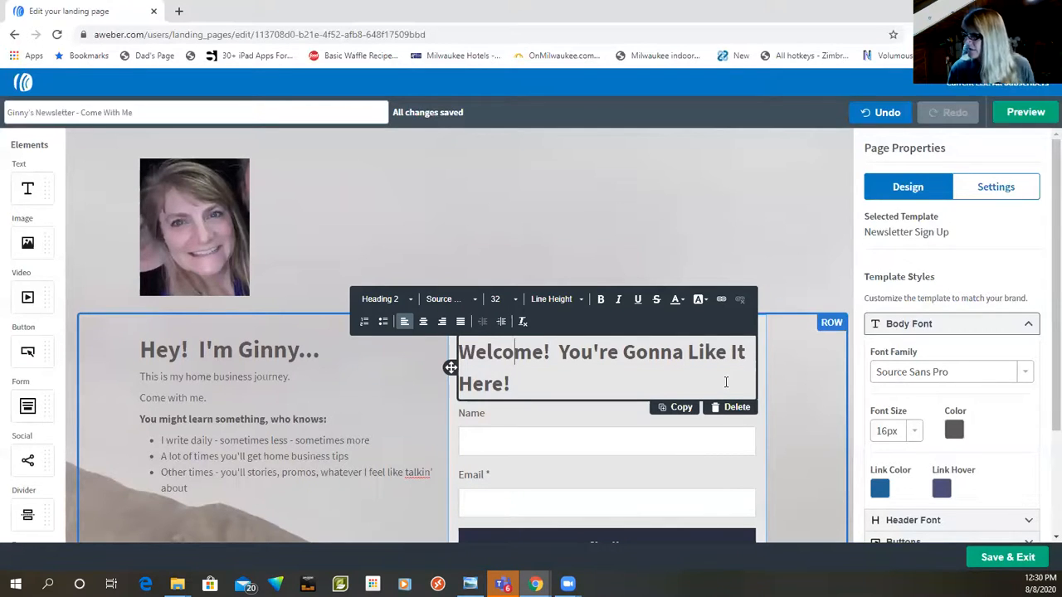
Step: Remove "Welcome!" from the form header so it starts with "You're Gonna"
key("ctrl+shift+Right")
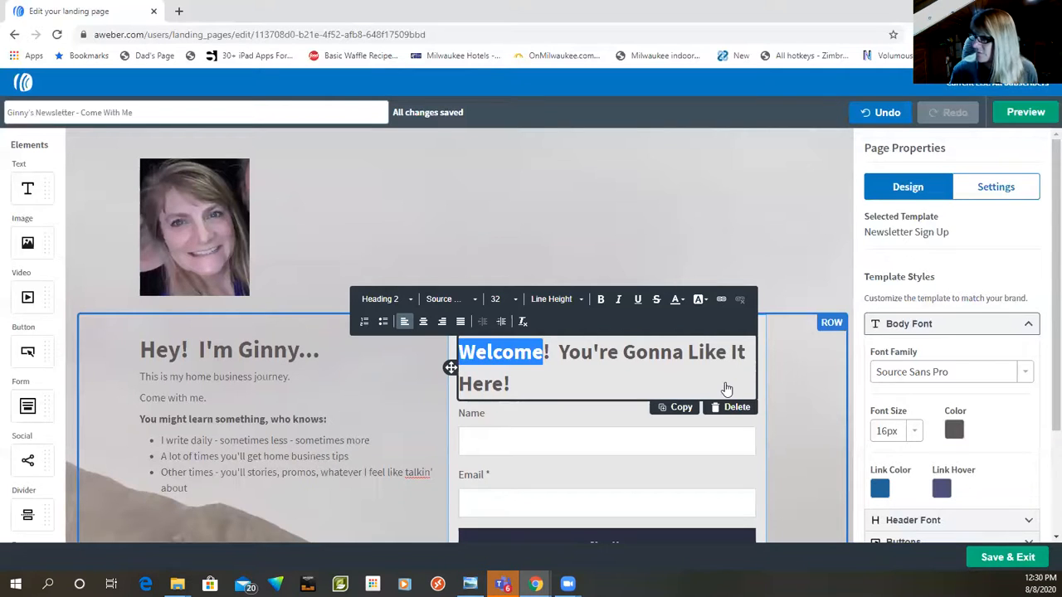
key("Delete")
key("Delete")
key("Delete")
key("Delete")
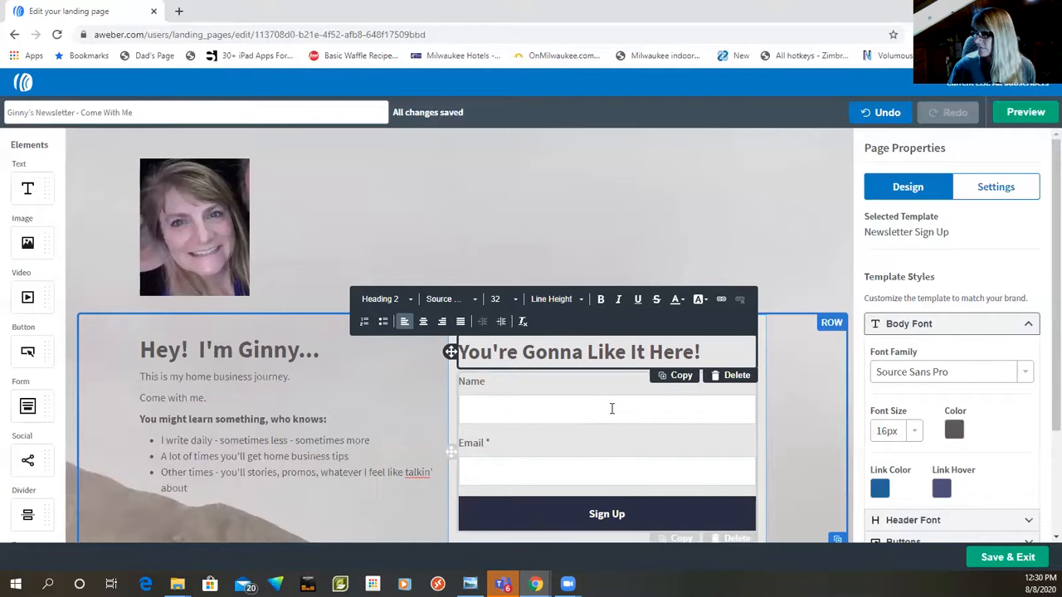
Step: Add the normal-text line "Put your best email in below...." beneath the form header
left_click(723, 352)
key("Return")
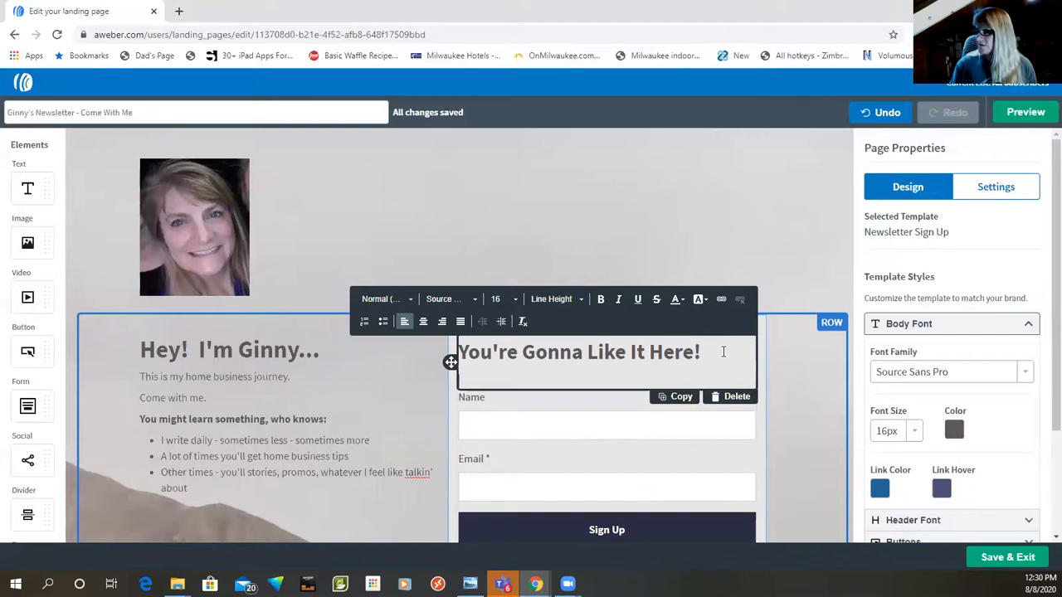
type("Pu")
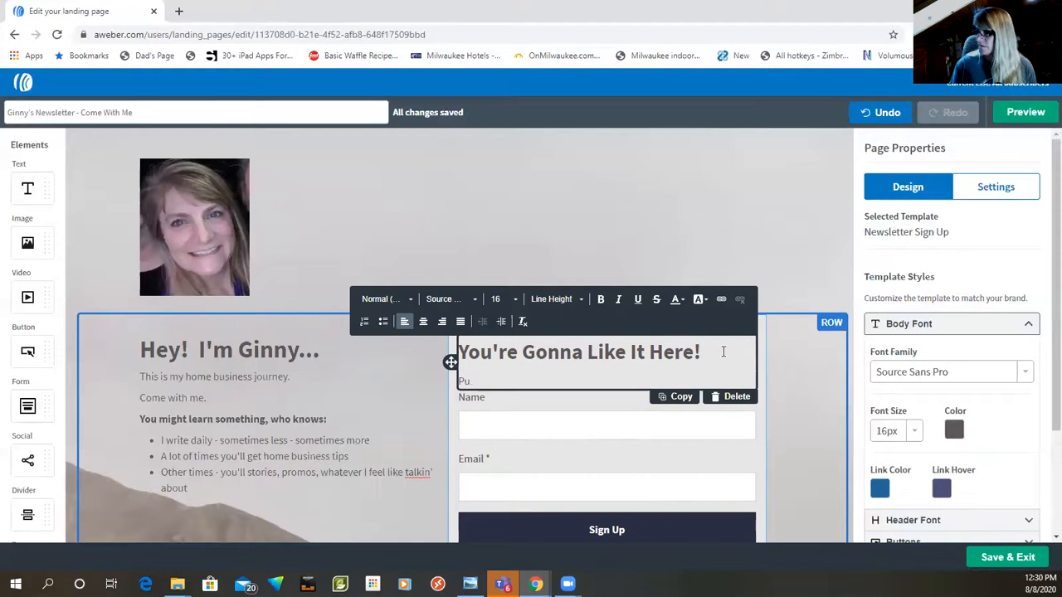
type("t your best email in below....")
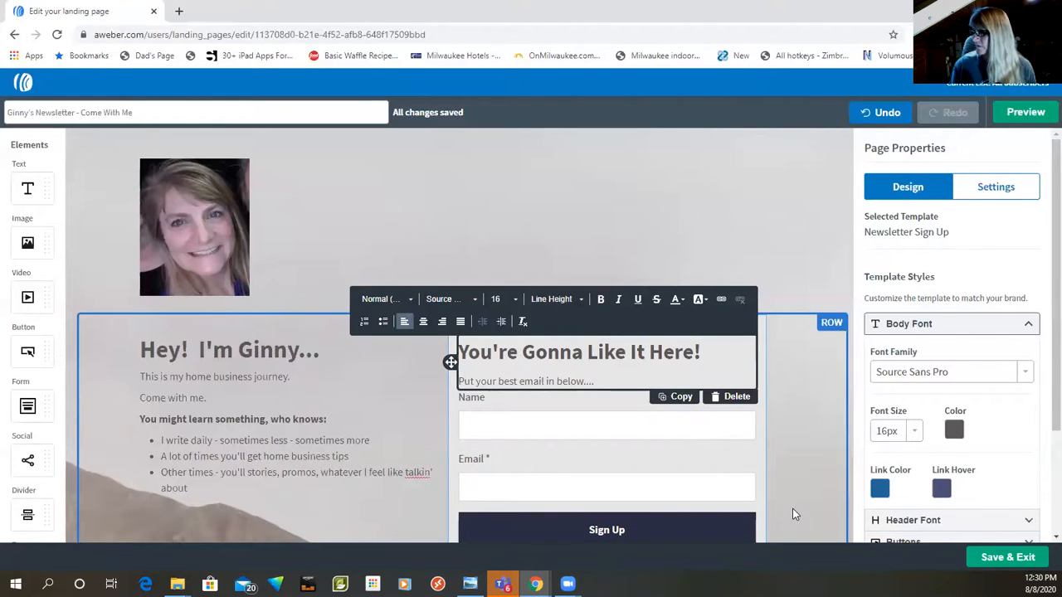
left_click(793, 509)
Step: Complete the Facebook link in the social icons row with the owner's profile handle and save it
scroll(792, 512, "down", 2)
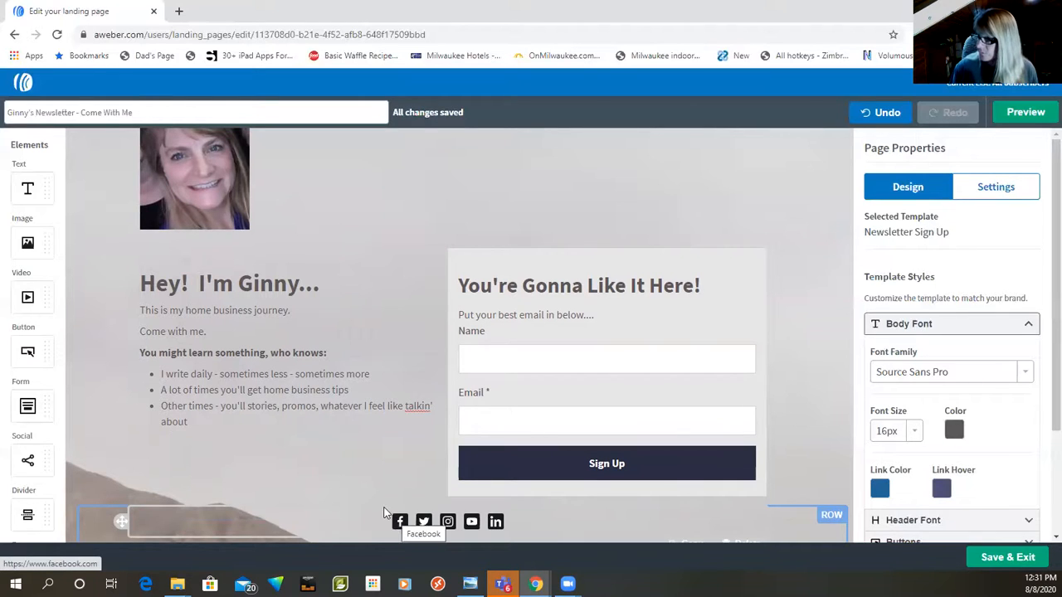
scroll(388, 522, "down", 1)
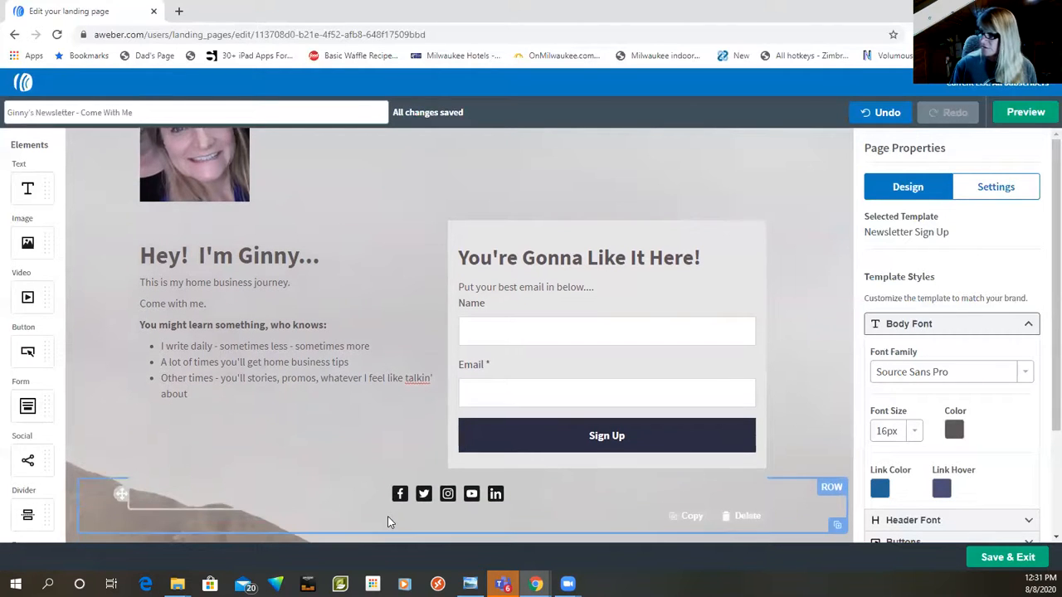
left_click(400, 498)
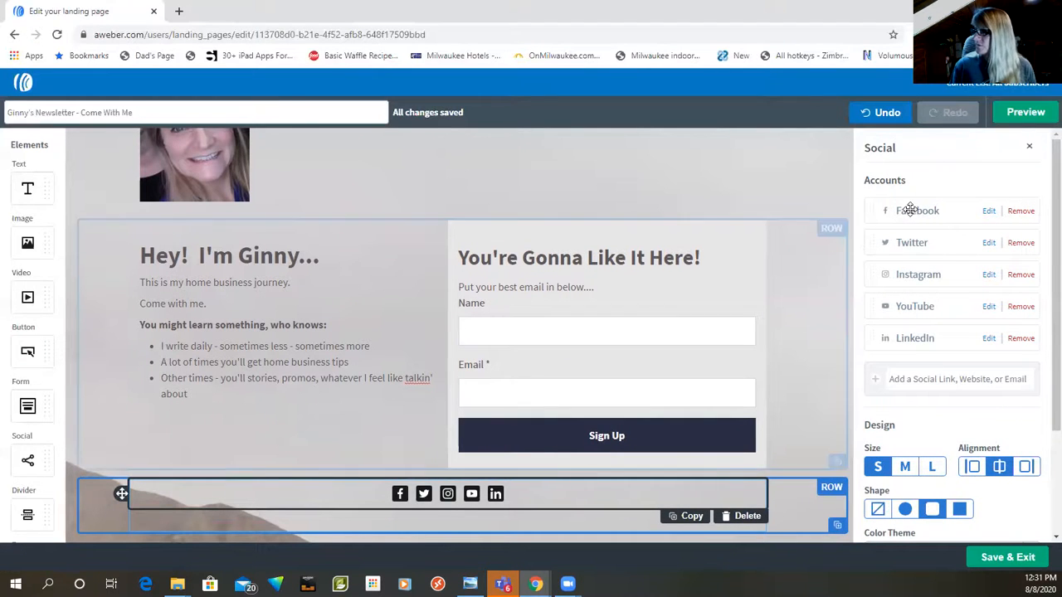
left_click(988, 211)
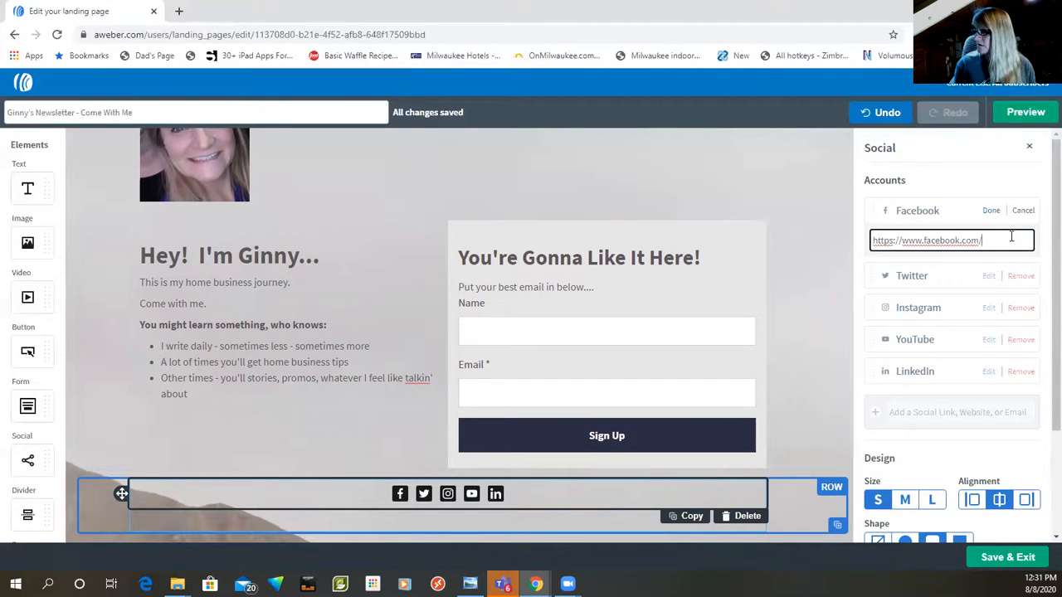
type("learnwithginny")
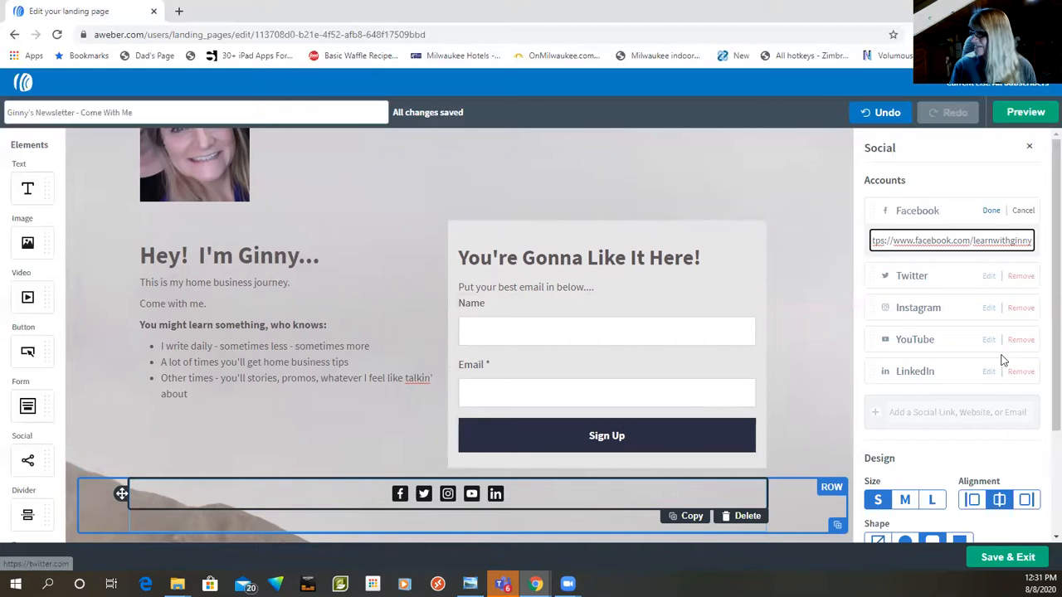
left_click(991, 211)
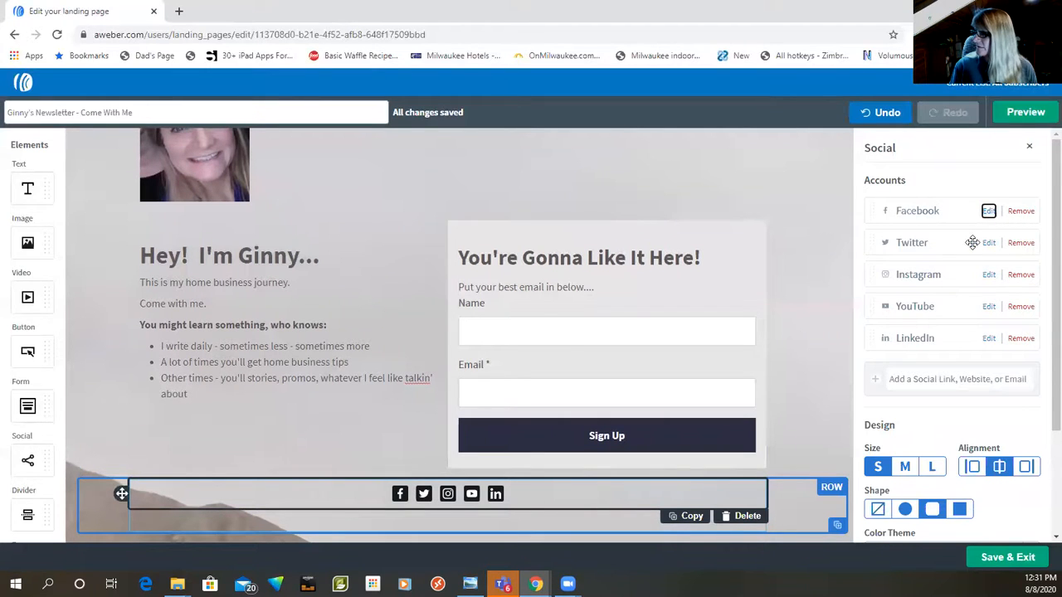
Step: Complete the Twitter link of the social icons with the owner's profile handle and save it
left_click(989, 242)
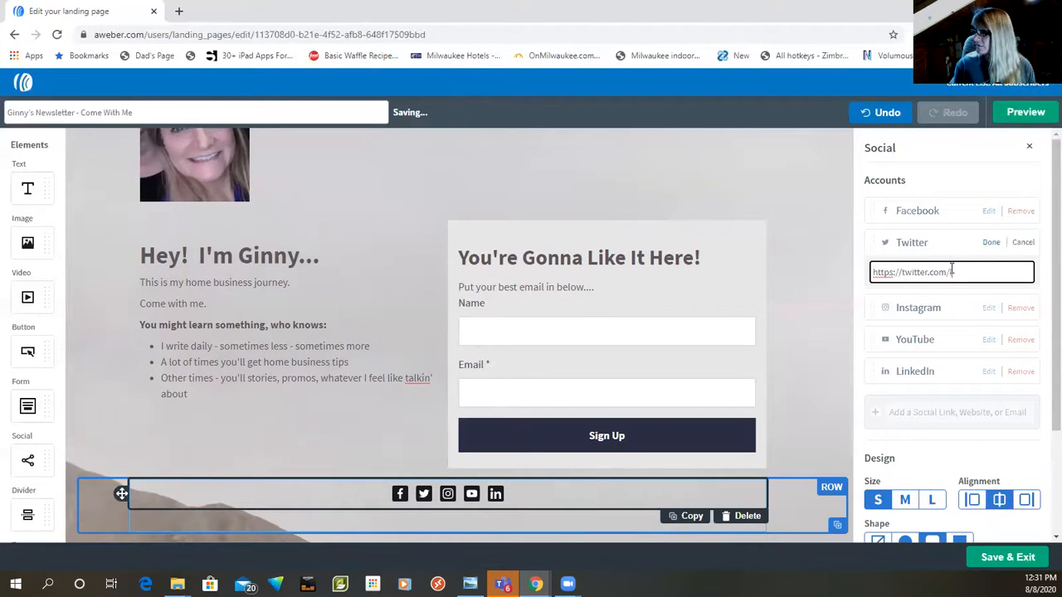
type("learnwithginny")
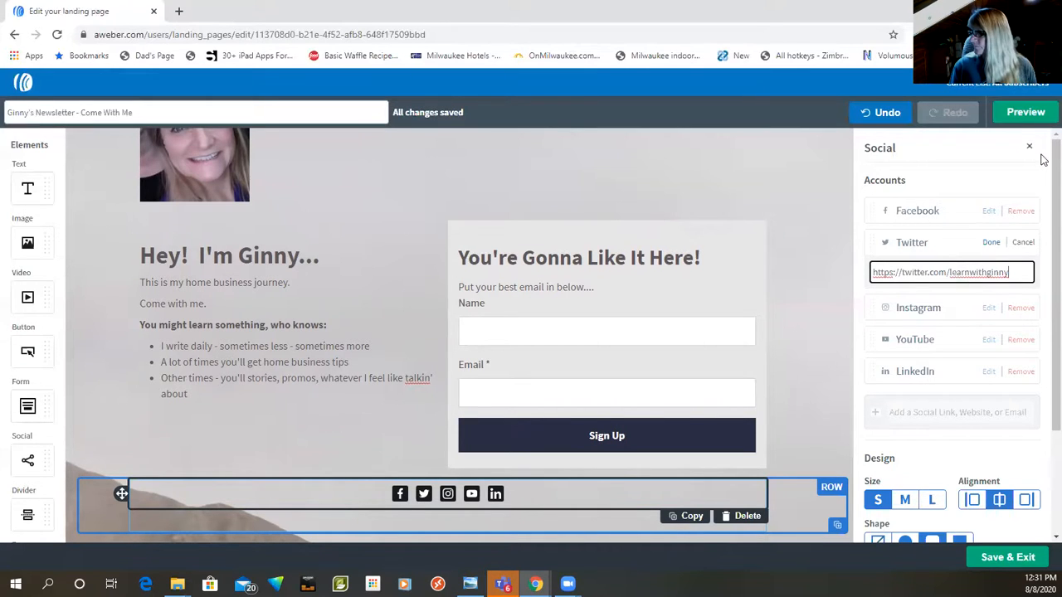
left_click(991, 242)
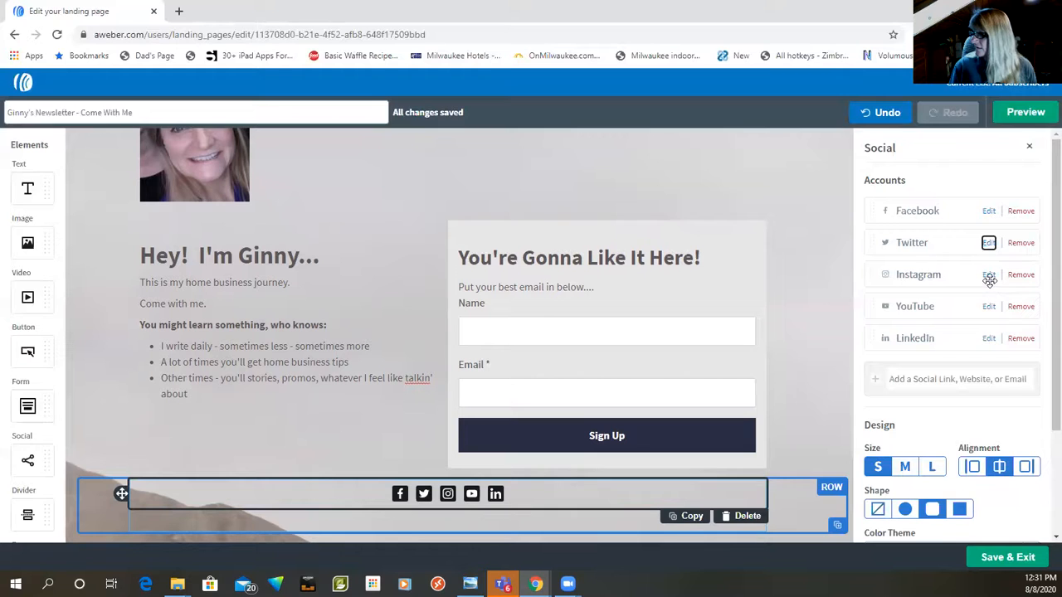
Step: Complete the Instagram link of the social icons with the owner's profile handle and save it
left_click(989, 275)
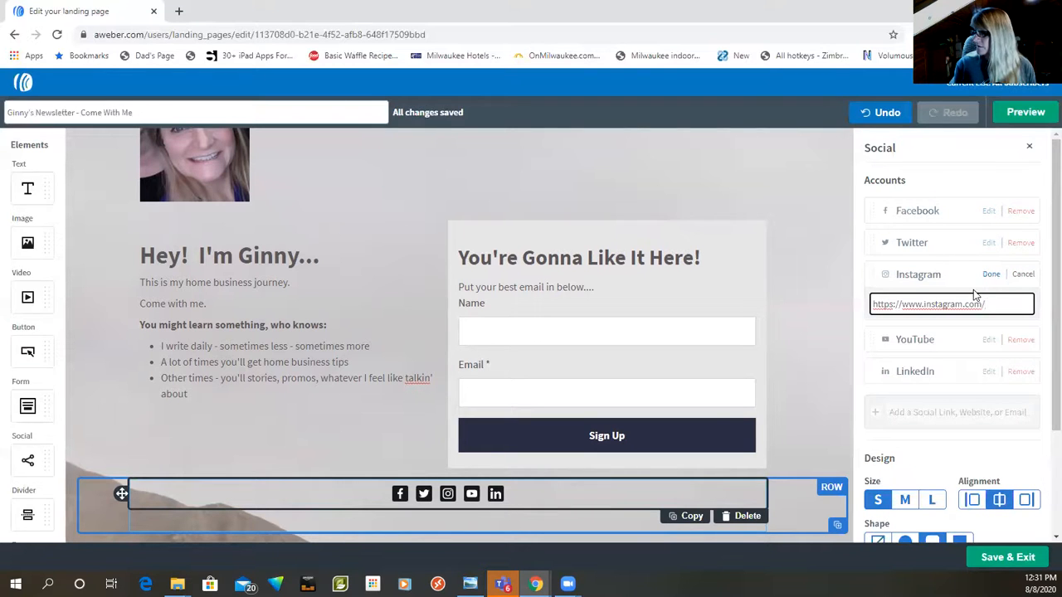
type("learn")
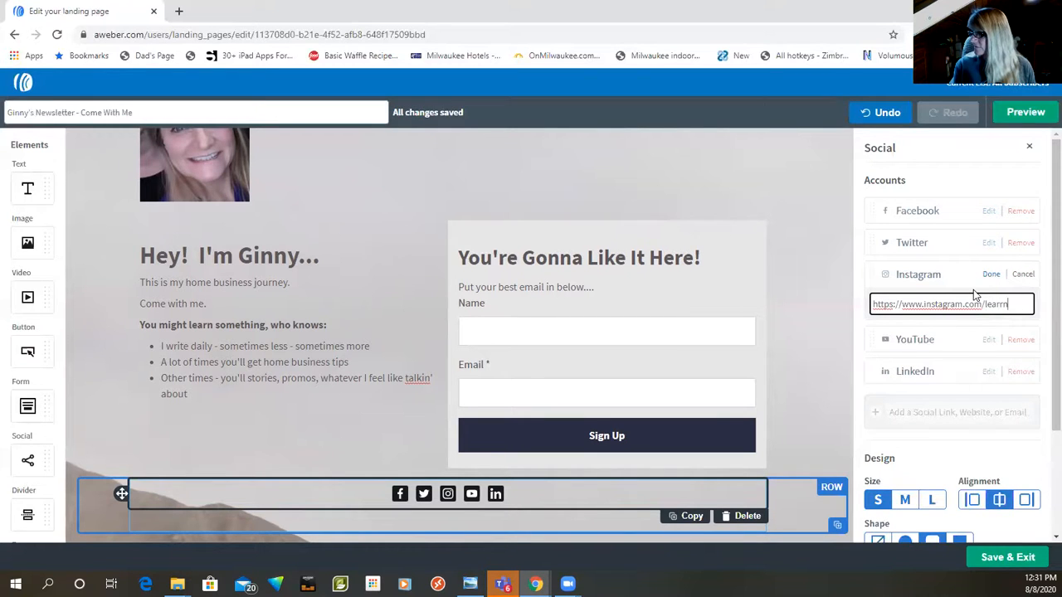
type("withginny")
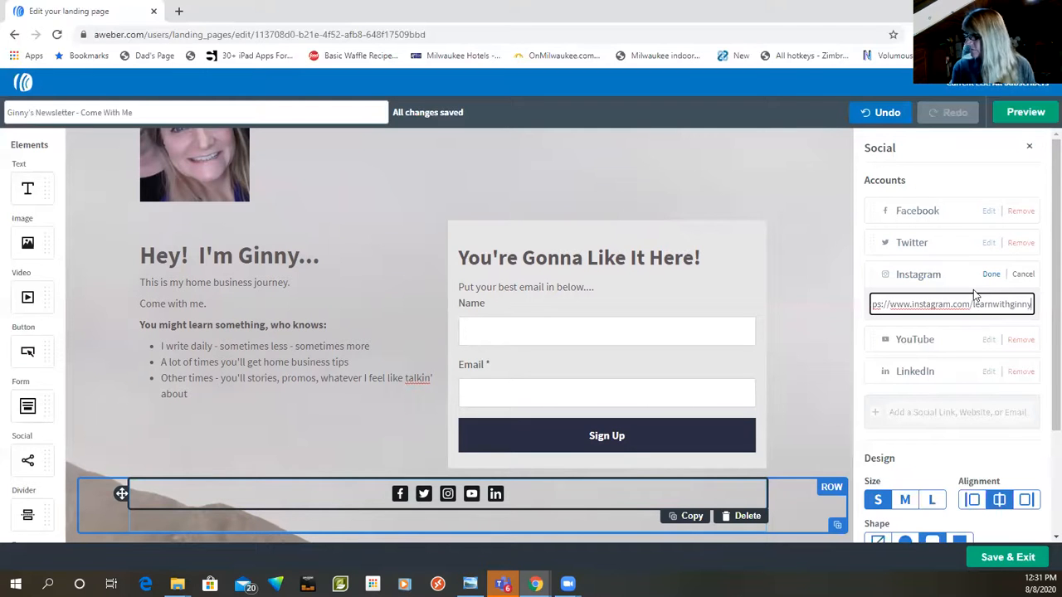
left_click(990, 275)
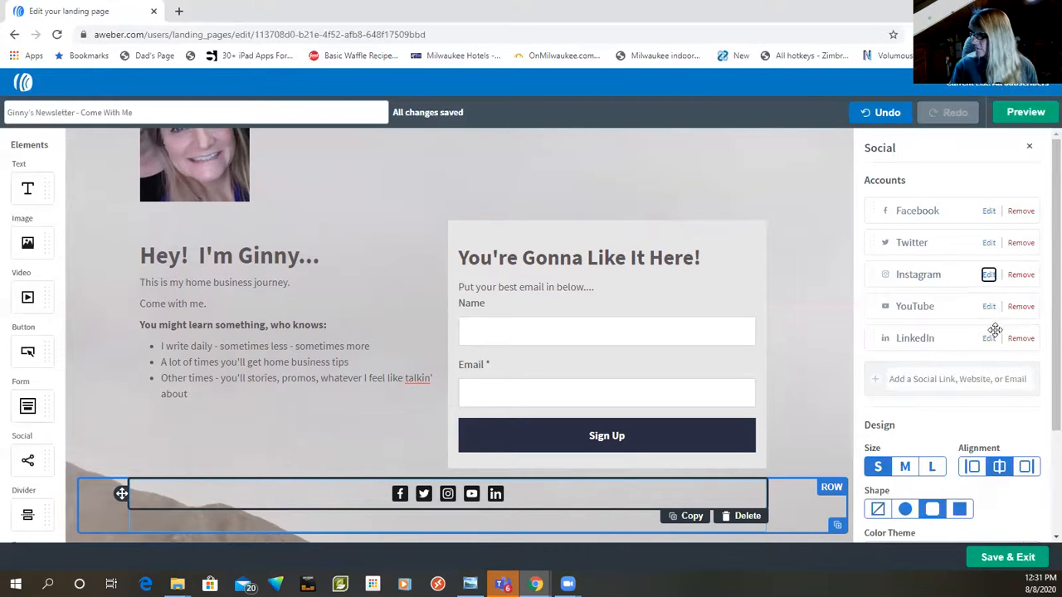
Step: Leave the YouTube link as it is, and complete and save the LinkedIn link with the owner's profile handle
left_click(988, 306)
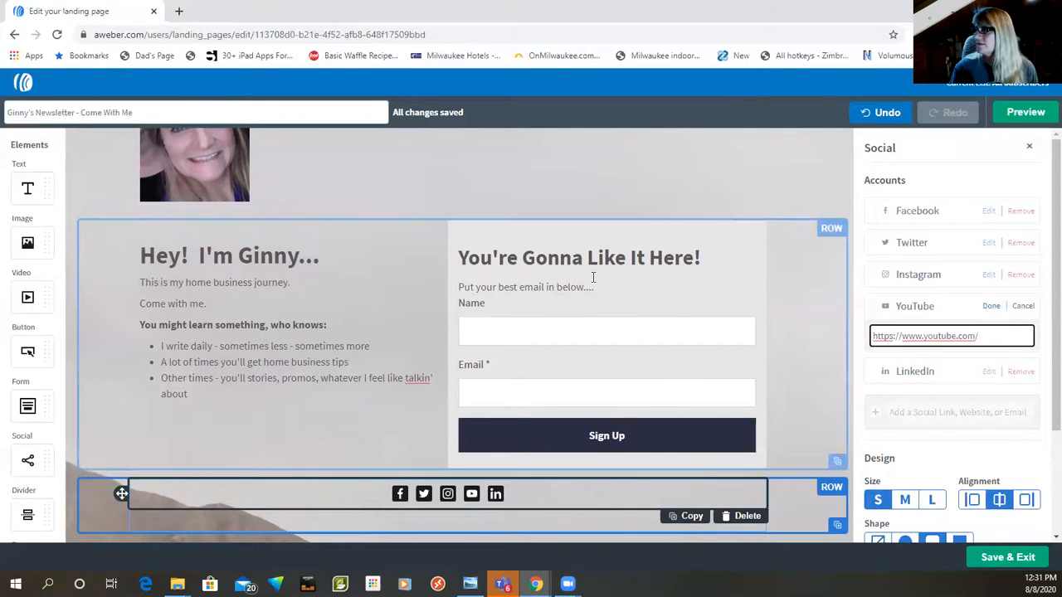
left_click(1027, 305)
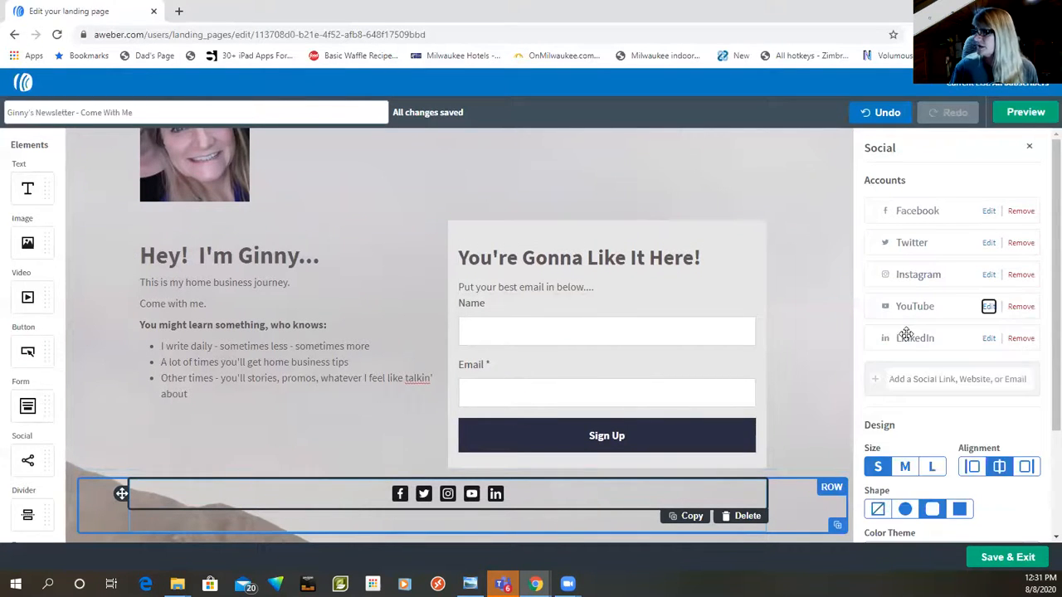
left_click(988, 339)
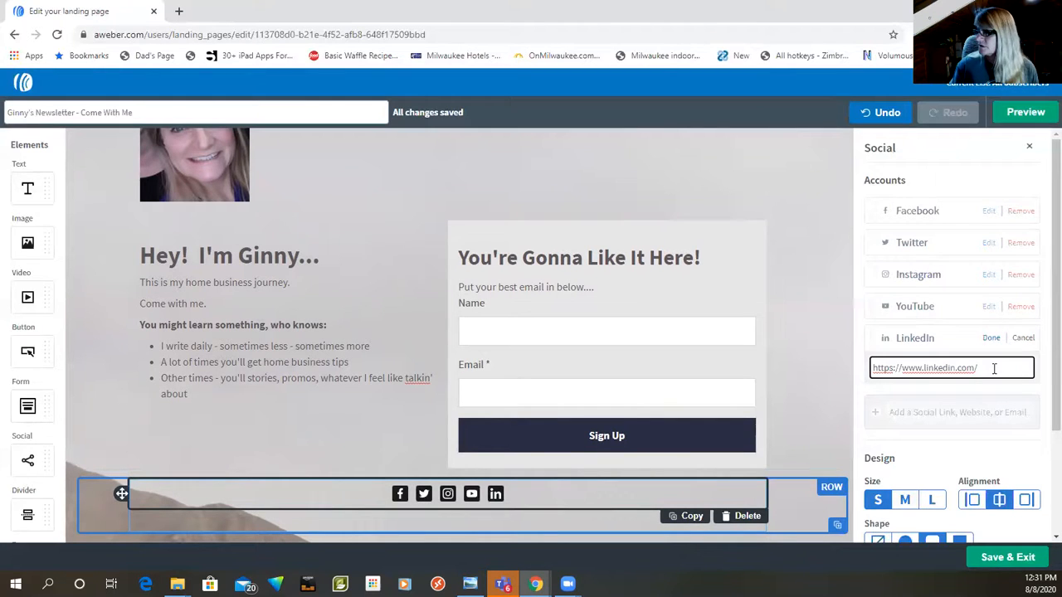
type("learnwithginny")
left_click(992, 338)
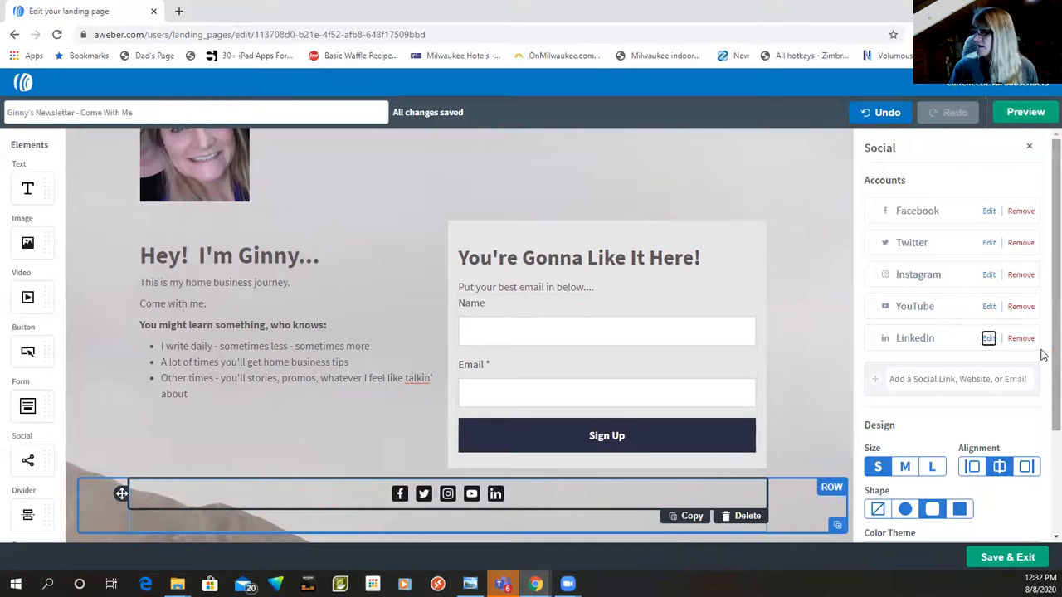
Step: Review the social icons' design options, close their settings, and save the landing page and exit the editor
scroll(1043, 373, "down", 1)
scroll(1043, 372, "down", 3)
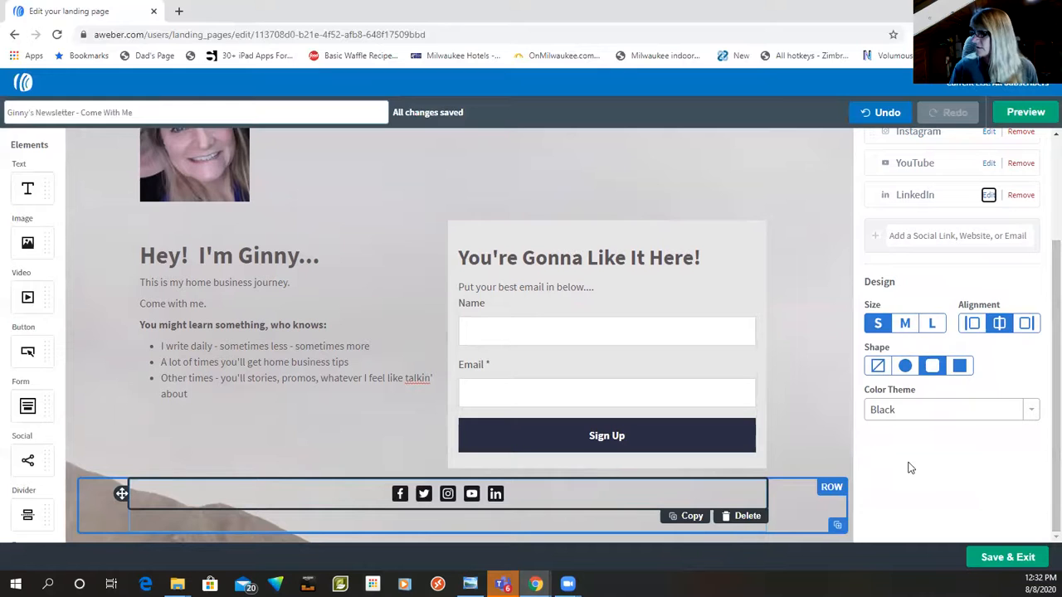
scroll(908, 469, "up", 3)
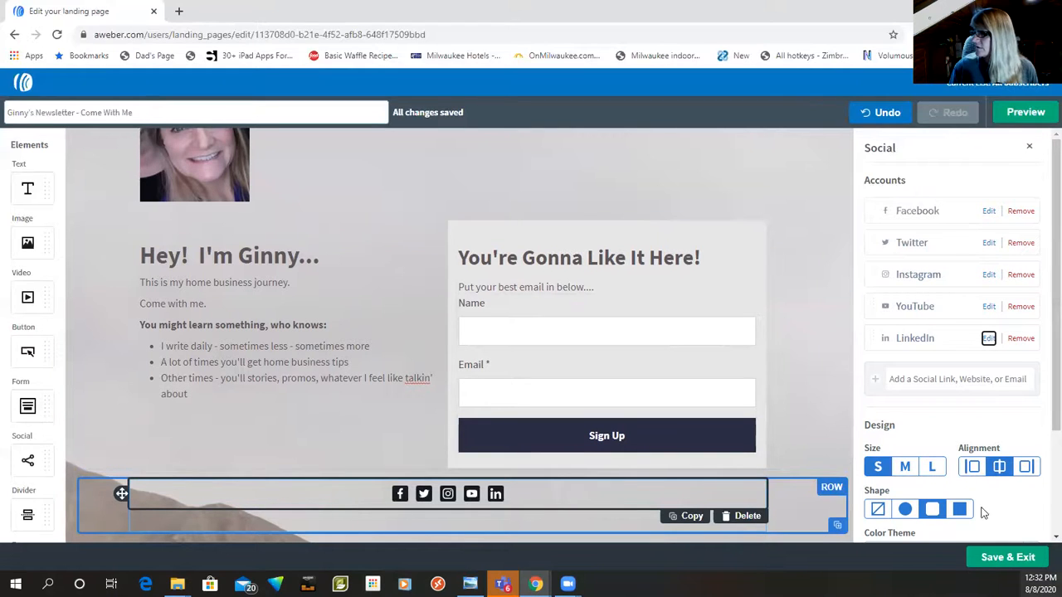
left_click(1029, 149)
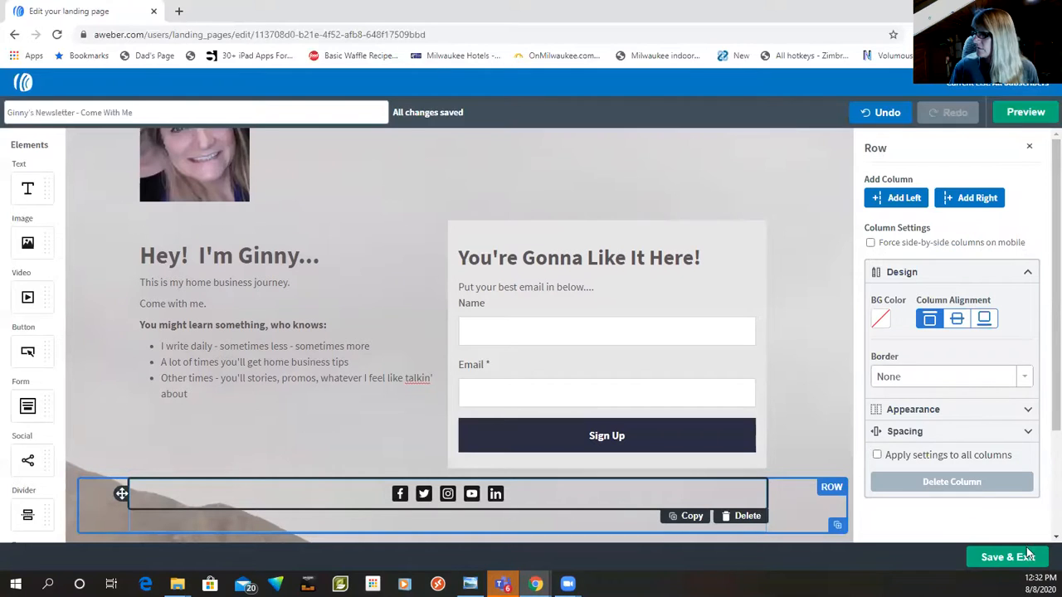
left_click(999, 558)
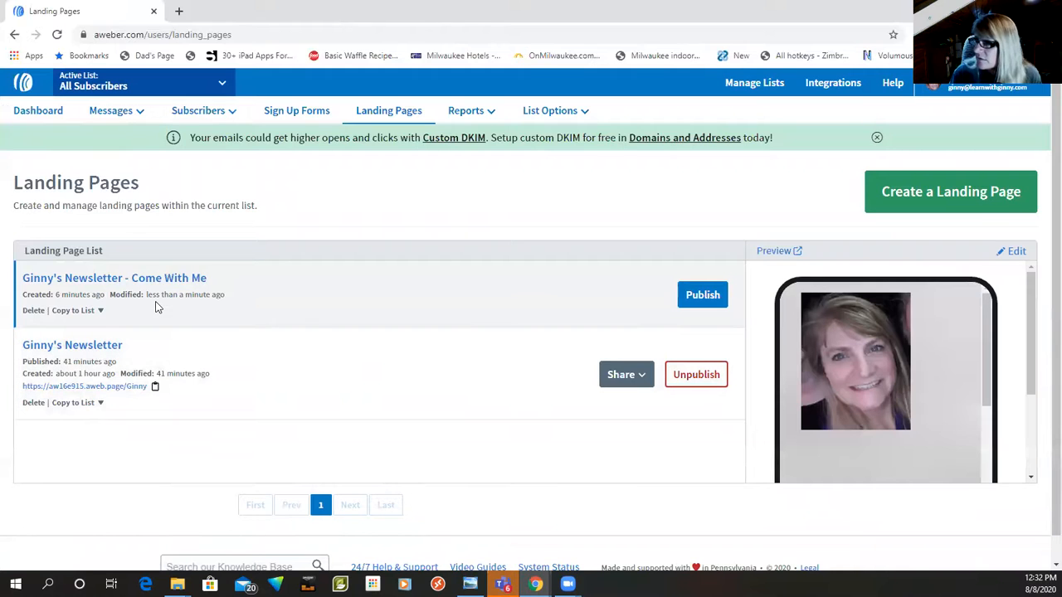
Step: Reopen the "Come With Me" landing page and set its custom page path to the owner's first name followed by 1
left_click(143, 283)
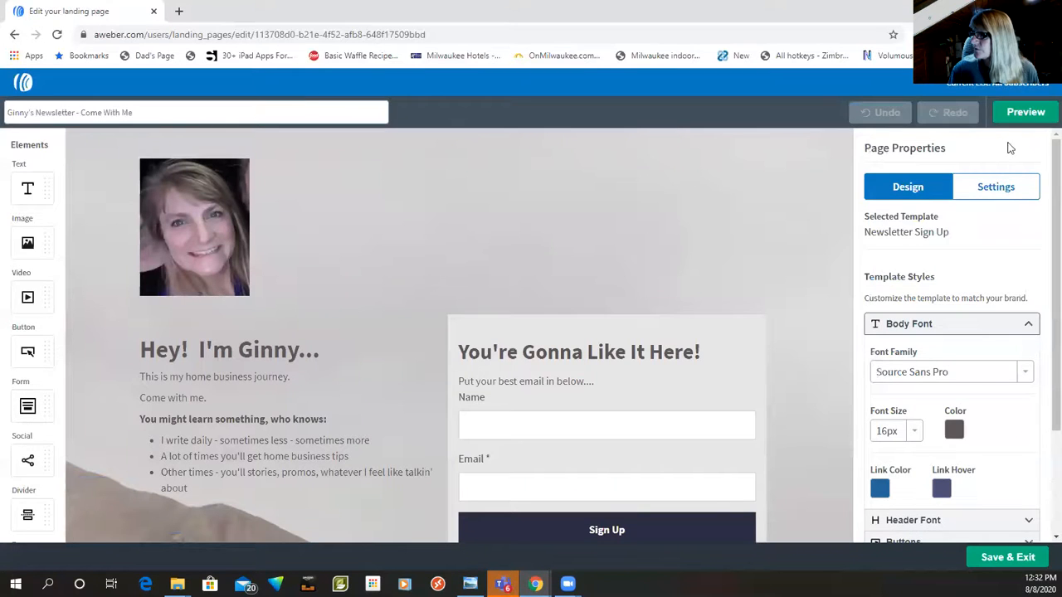
left_click(1006, 193)
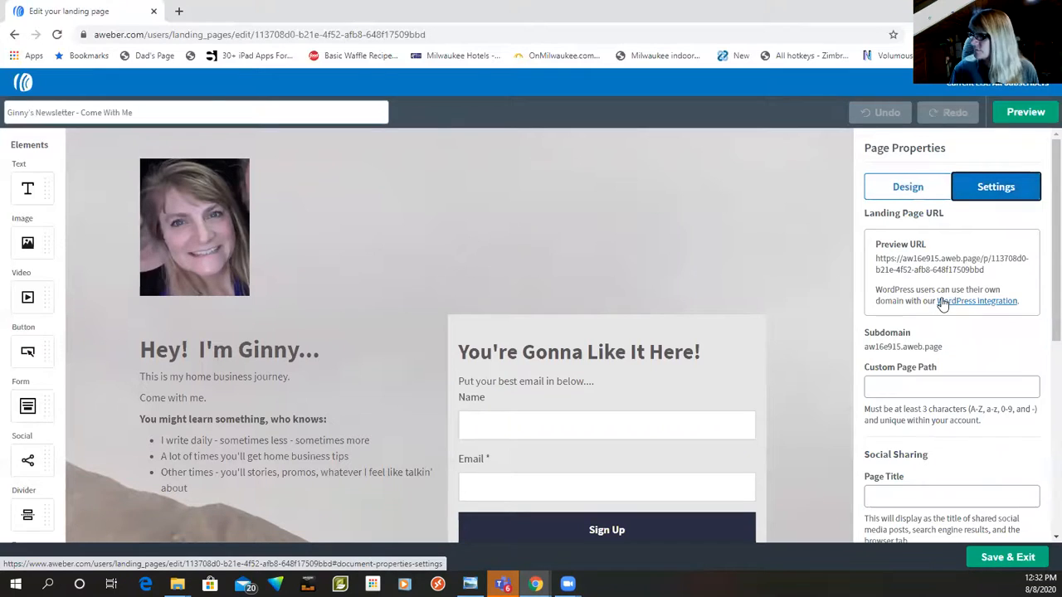
left_click(904, 384)
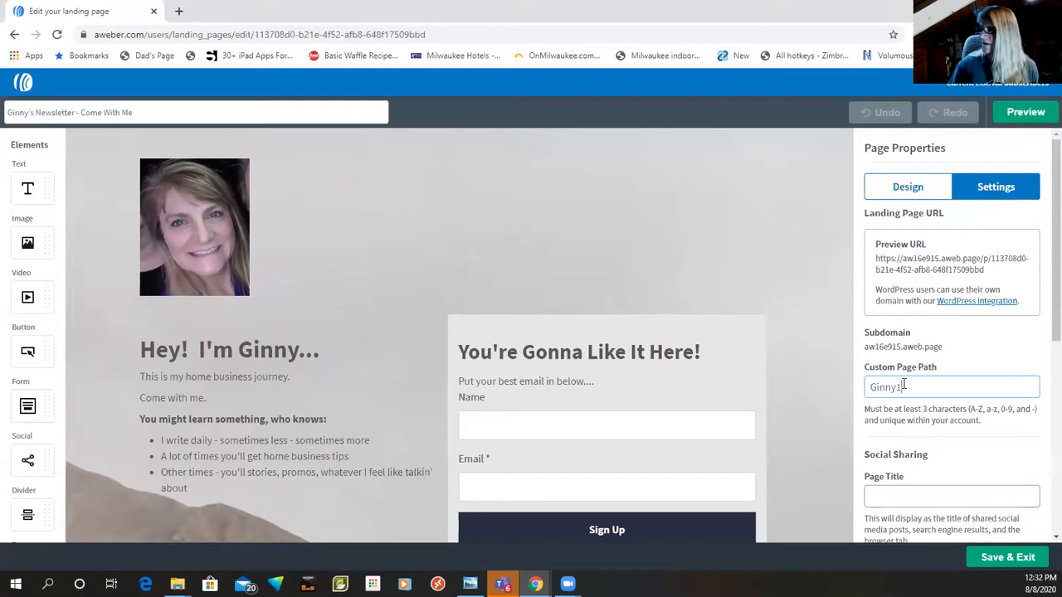
left_click(941, 465)
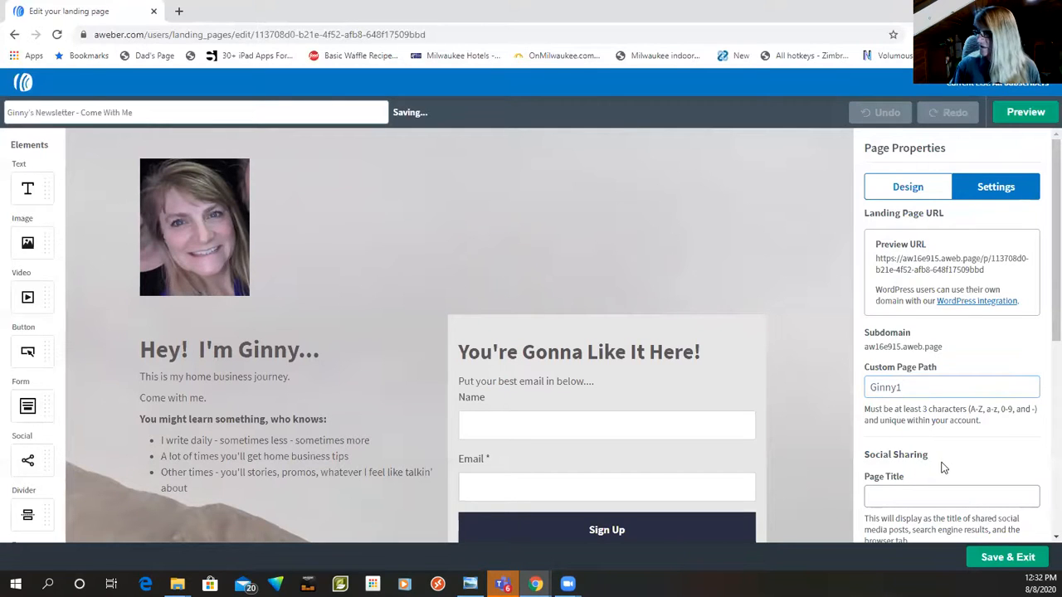
Step: Set the social sharing page title to the owner's first name in possessive form followed by "Newsletter"
scroll(942, 466, "down", 2)
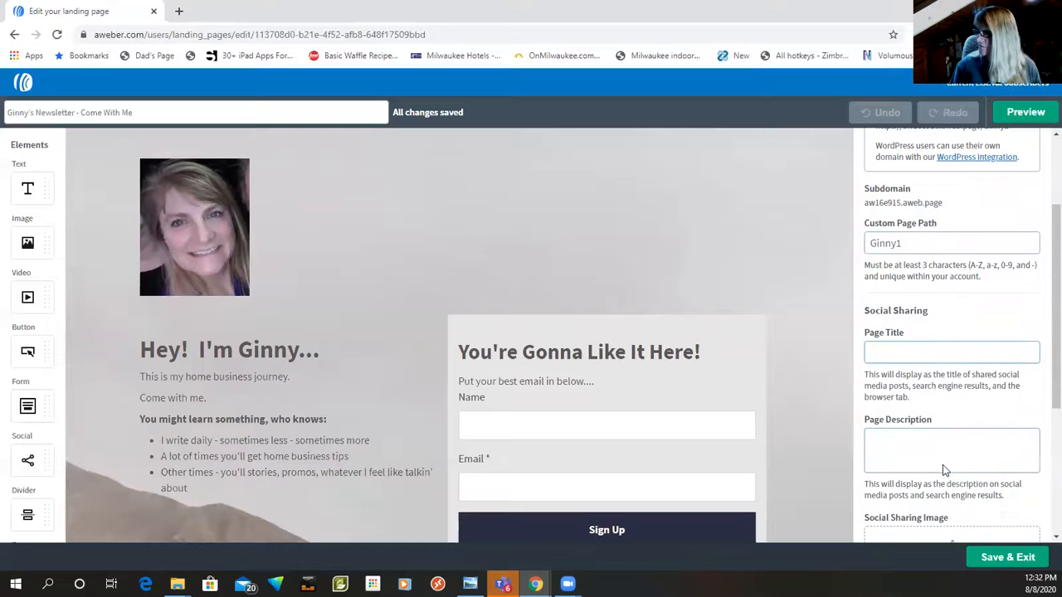
left_click(881, 351)
type("Ginn")
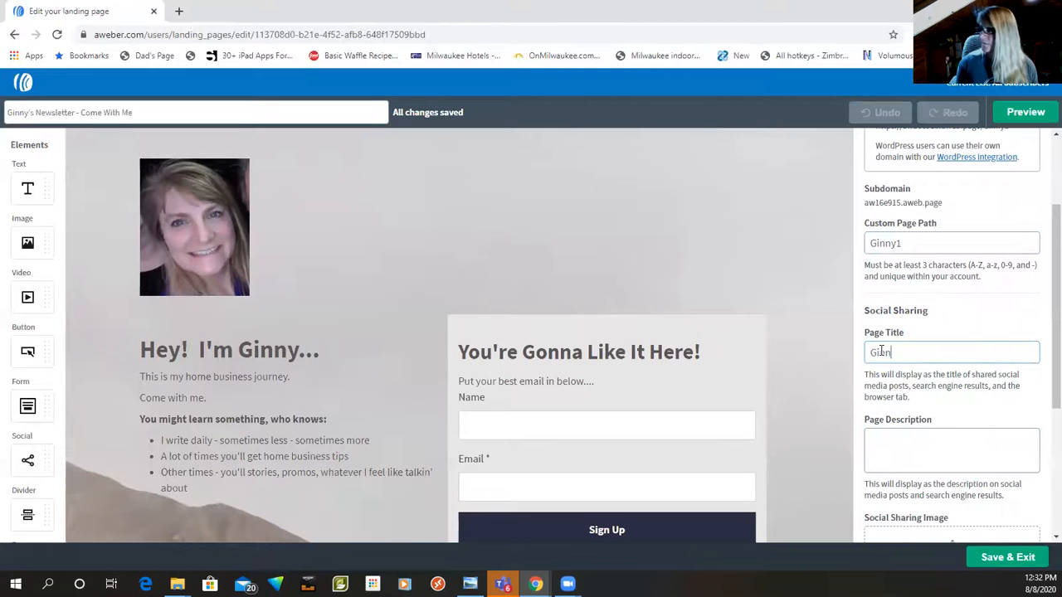
type("y's News")
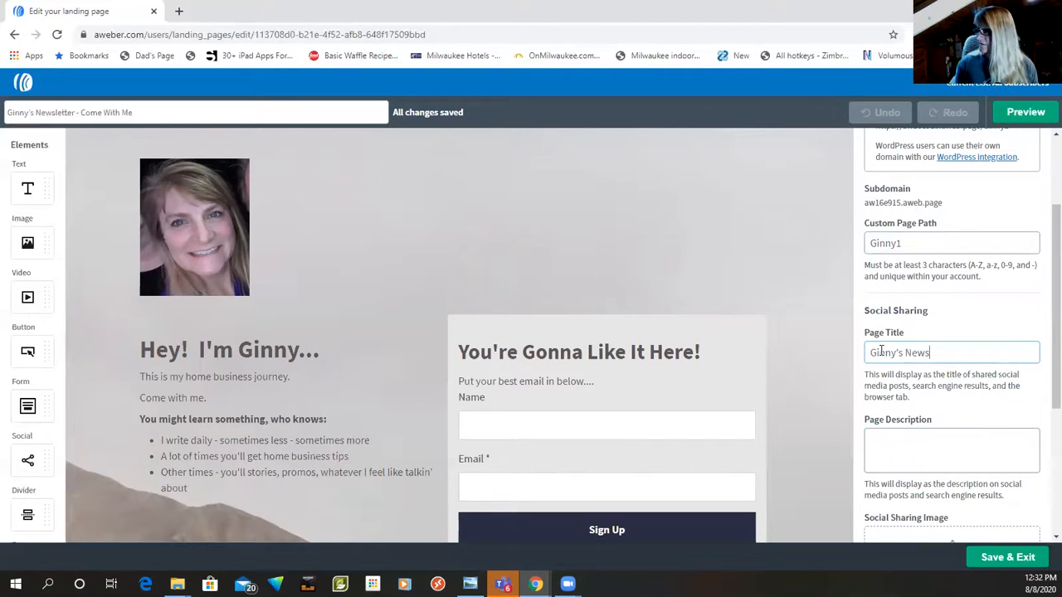
type("letter")
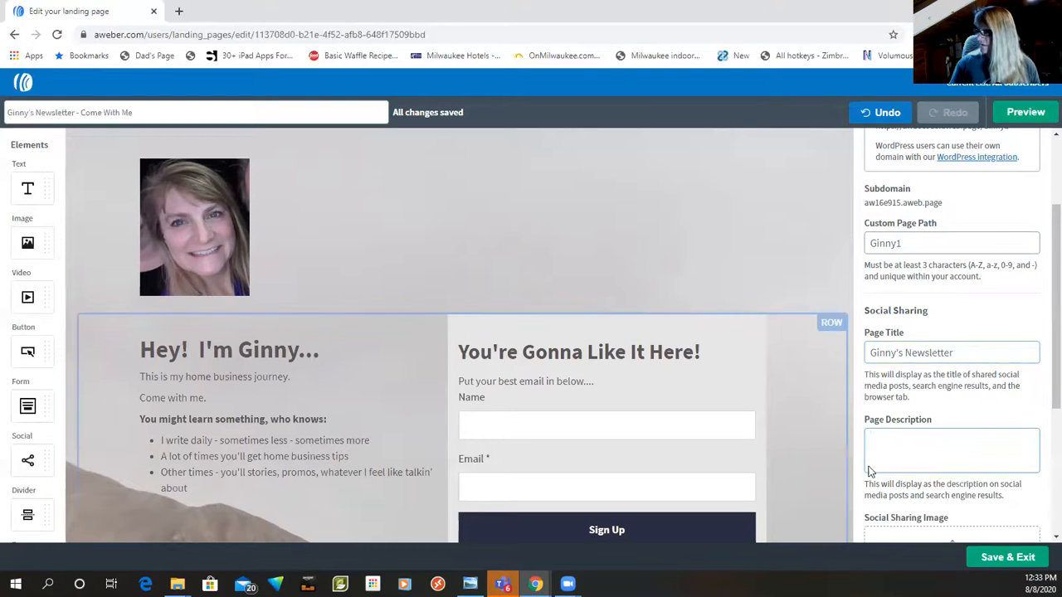
type("Come hang with me - you might lea")
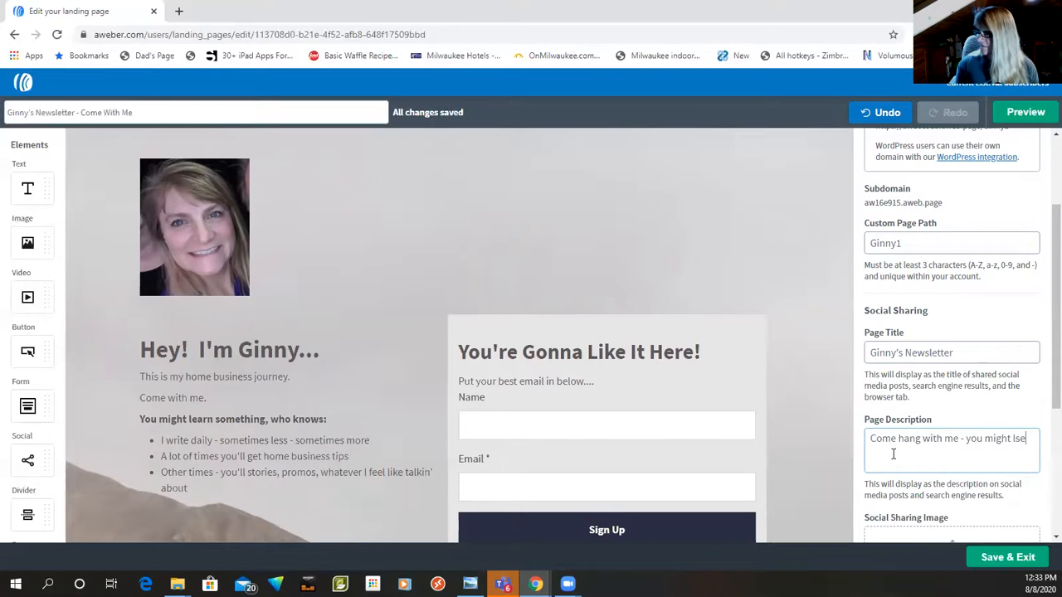
type("n someth")
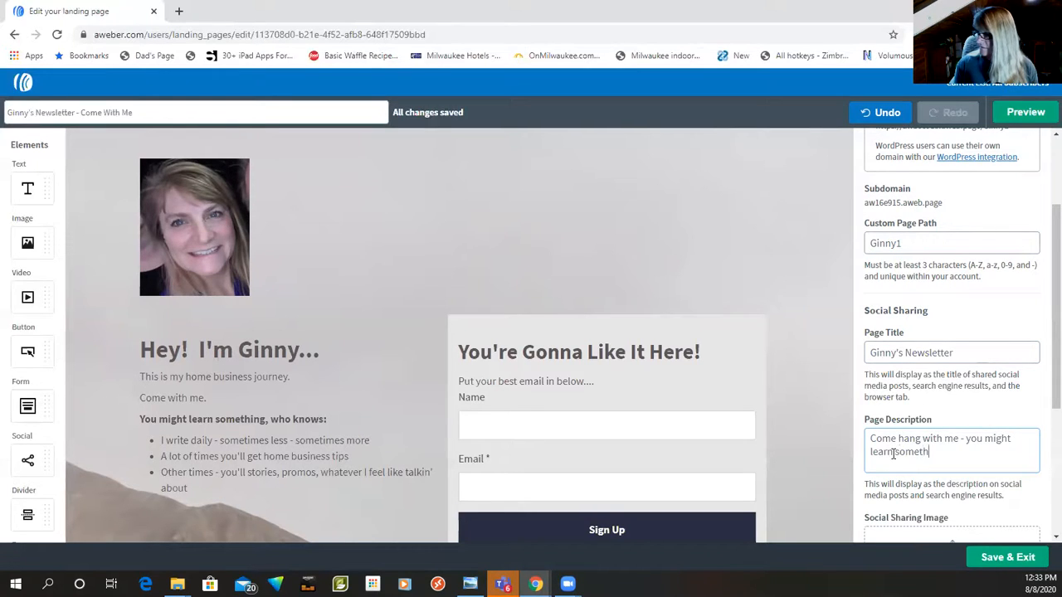
Step: Enter the page description "Come hang with me - you might learn something and you'll get opportunities for free training."
type("ou'll")
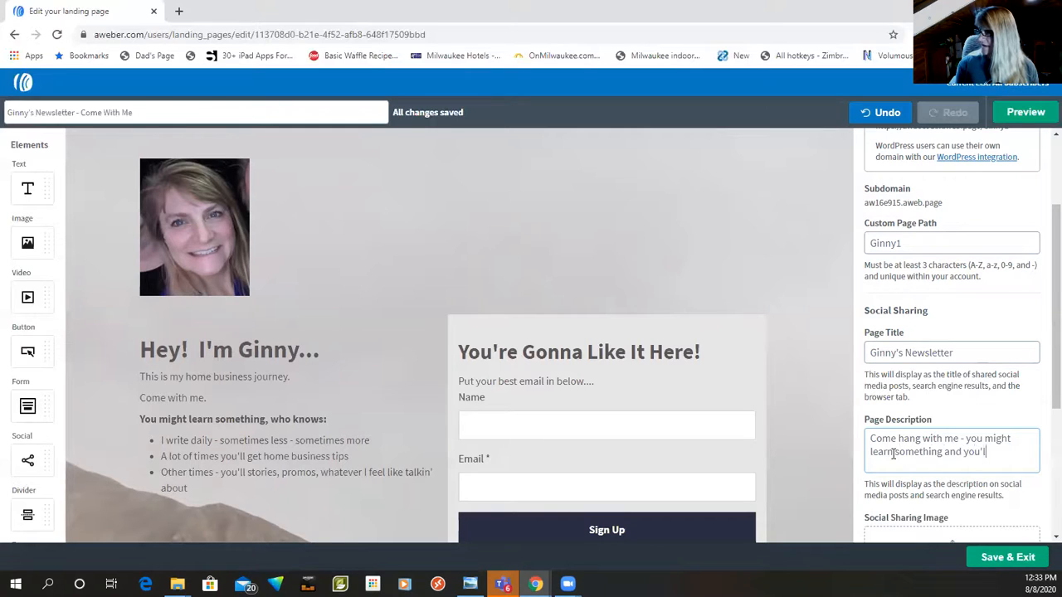
type(" get opportunites")
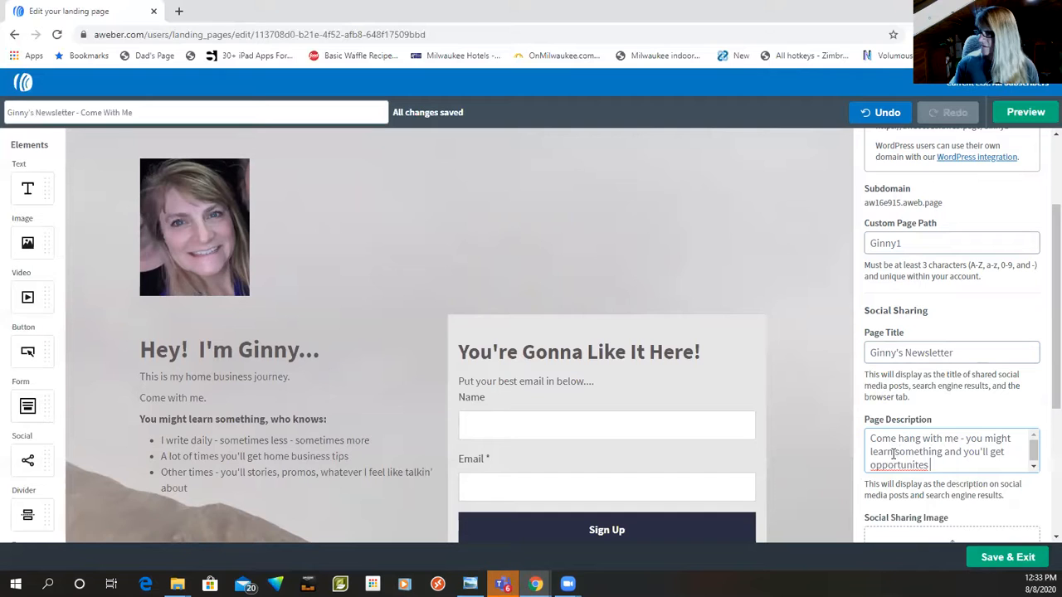
type("es free training.")
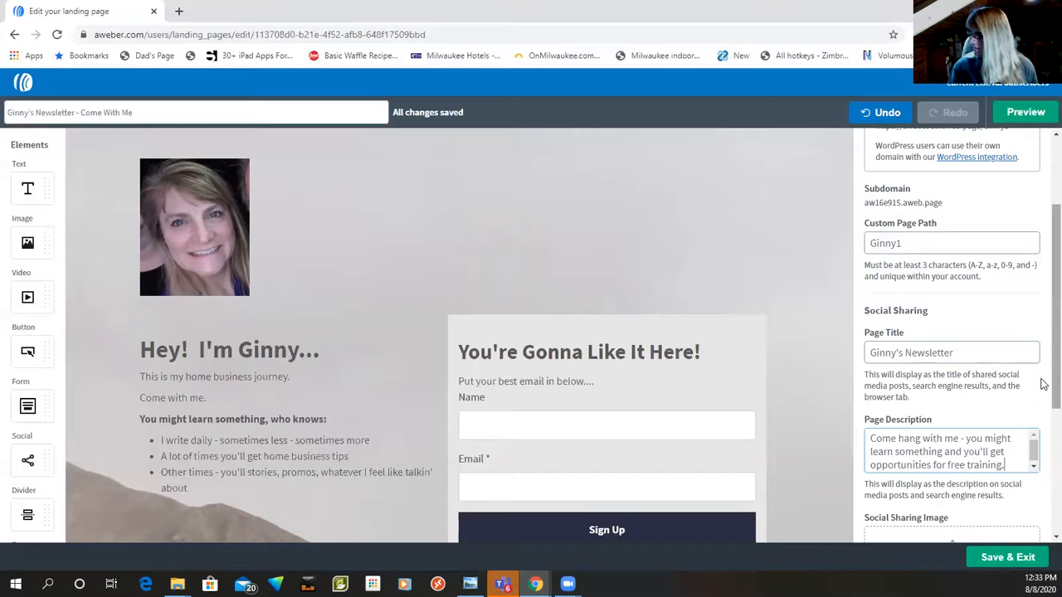
Step: Check the social sharing image and tracking settings, and save the landing page and exit the editor
scroll(1043, 410, "down", 3)
scroll(1043, 502, "down", 1)
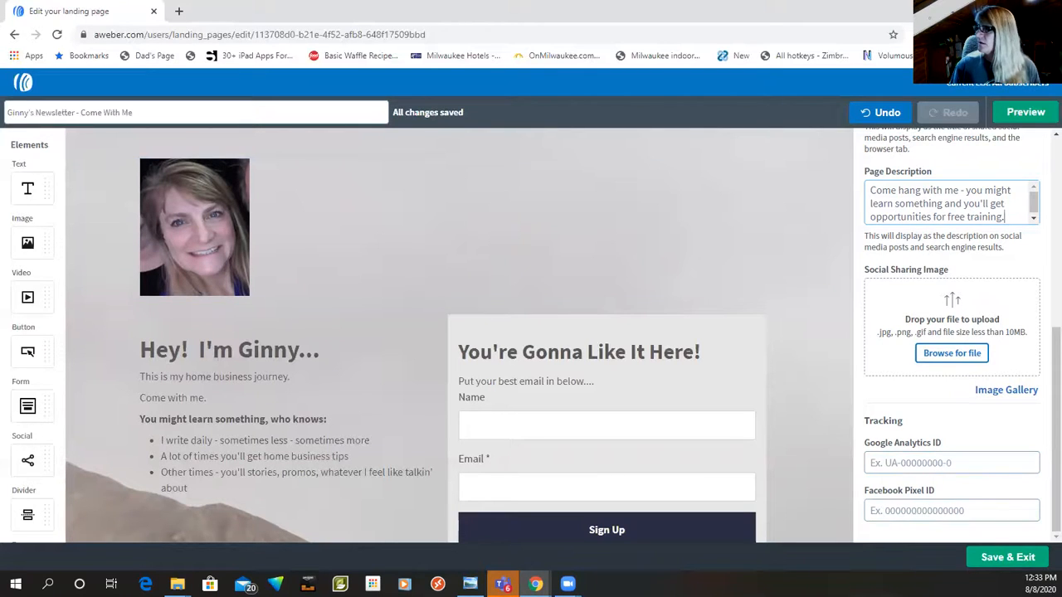
left_click(995, 564)
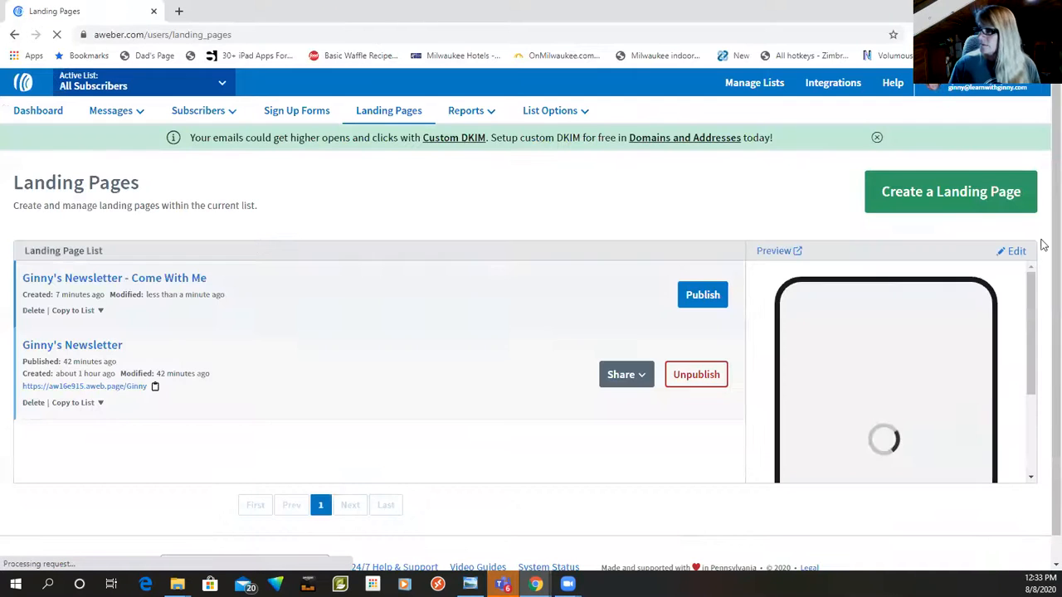
Step: Publish the "Come With Me" landing page and copy its URL to the clipboard
left_click(698, 300)
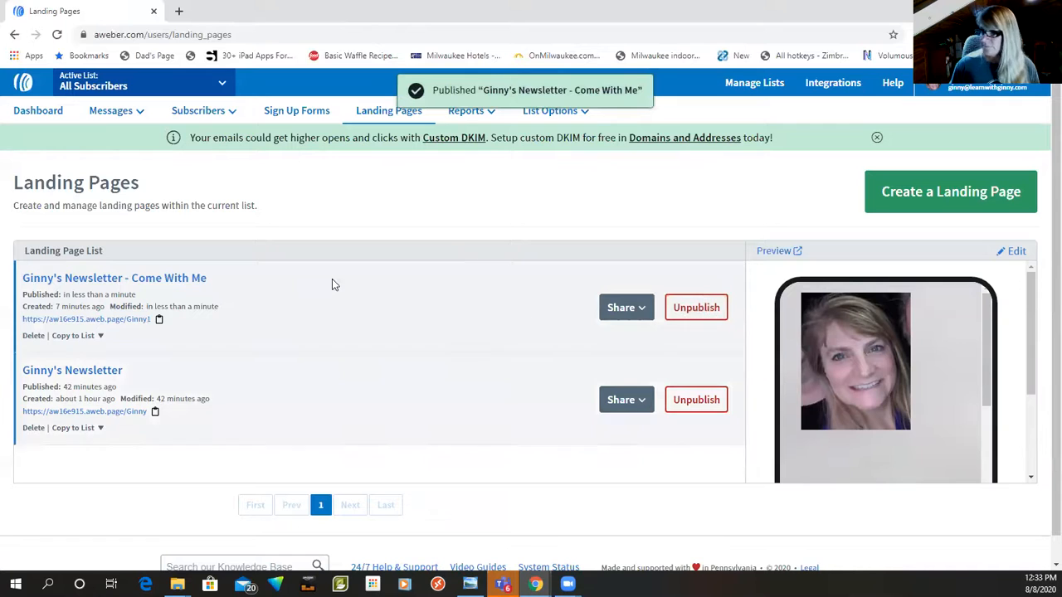
mouse_move(178, 321)
left_mouse_down()
mouse_move(19, 307)
mouse_move(176, 322)
left_mouse_up()
left_click(158, 319)
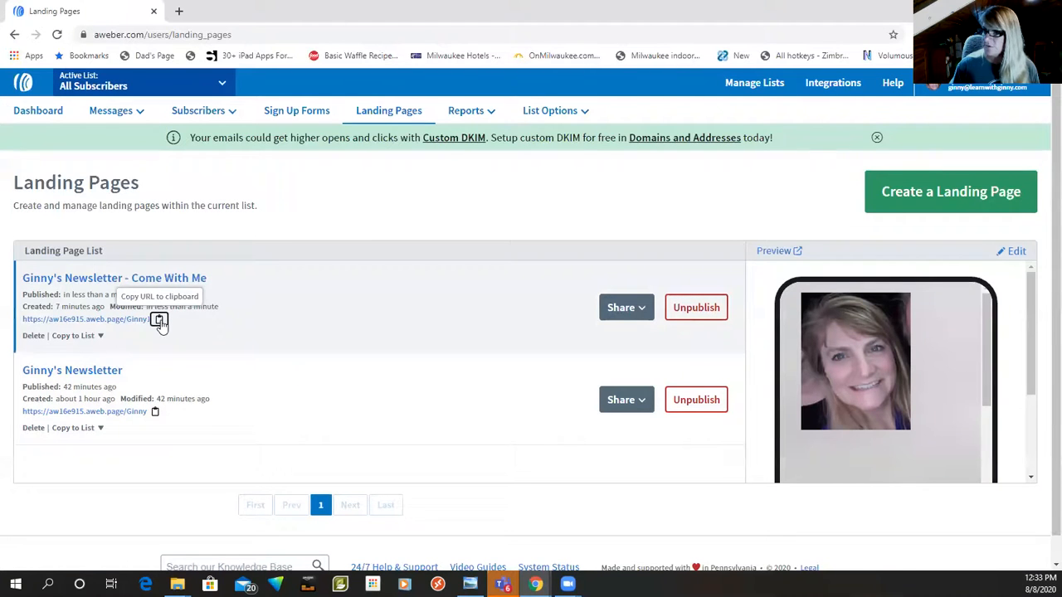